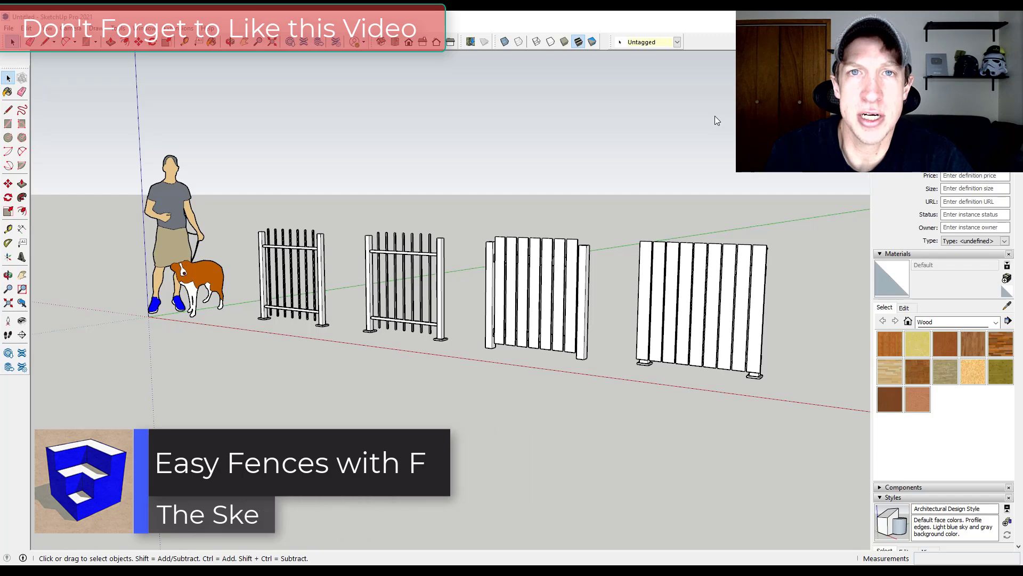
Step: Place a new FlexFence component on the ground in front of the row of four sample fences
click(470, 261)
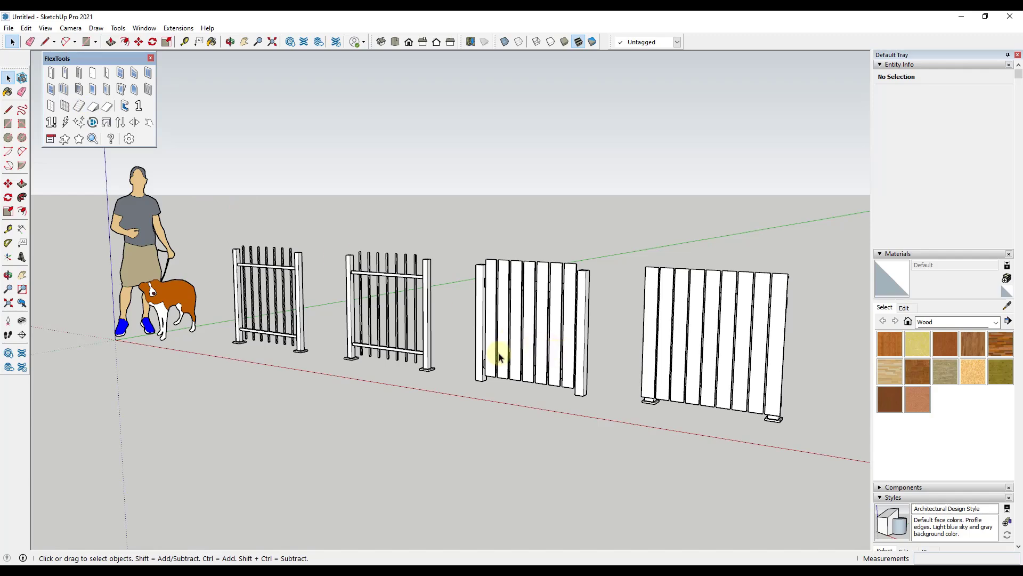
middle_drag(269, 308, 307, 298)
scroll(307, 299, down, 2)
scroll(307, 295, down, 3)
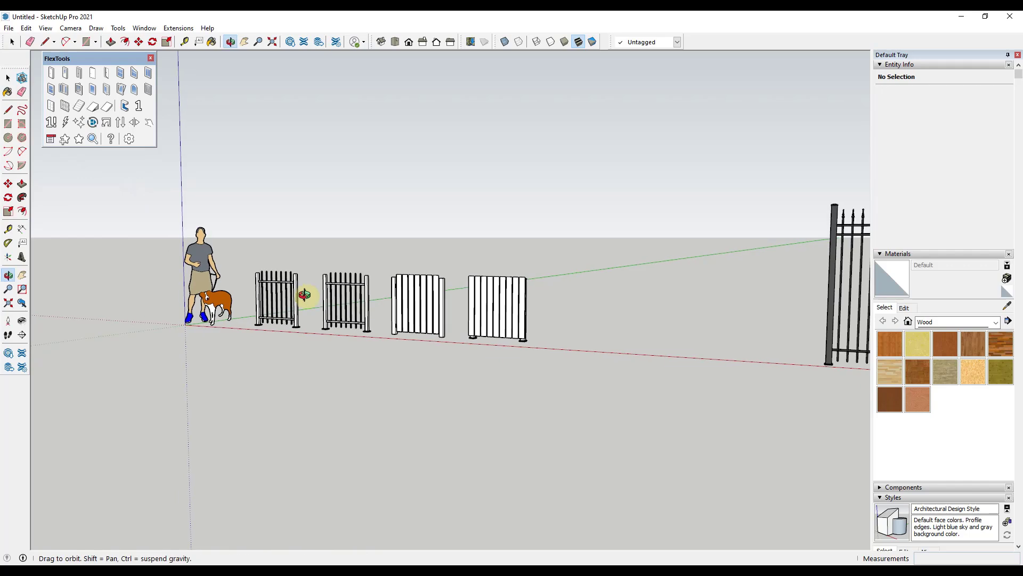
scroll(178, 217, up, 3)
click(65, 107)
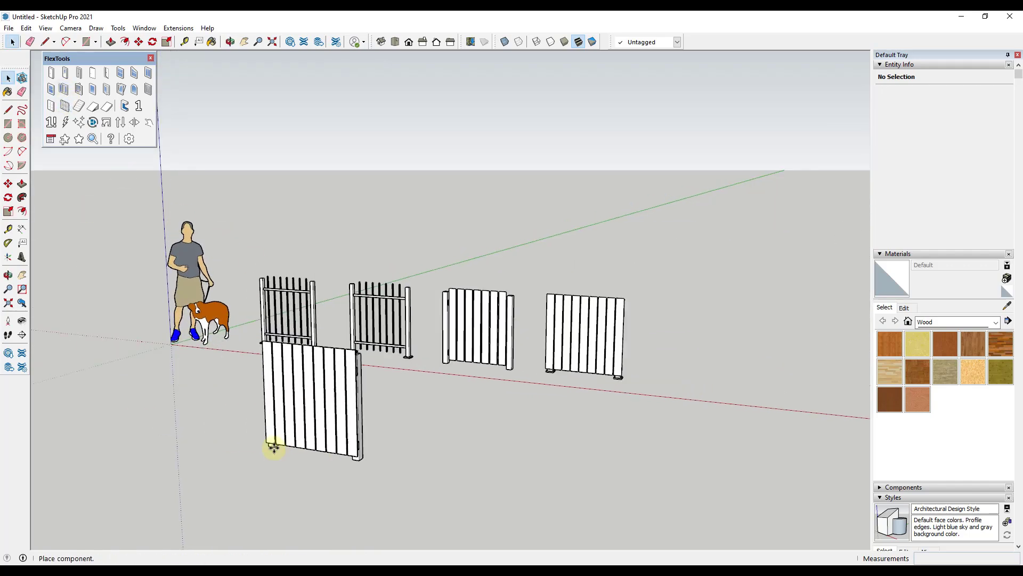
click(216, 414)
Step: Scale the newly placed fence along the red axis to about 3.5 times its length, and delete it
key(s)
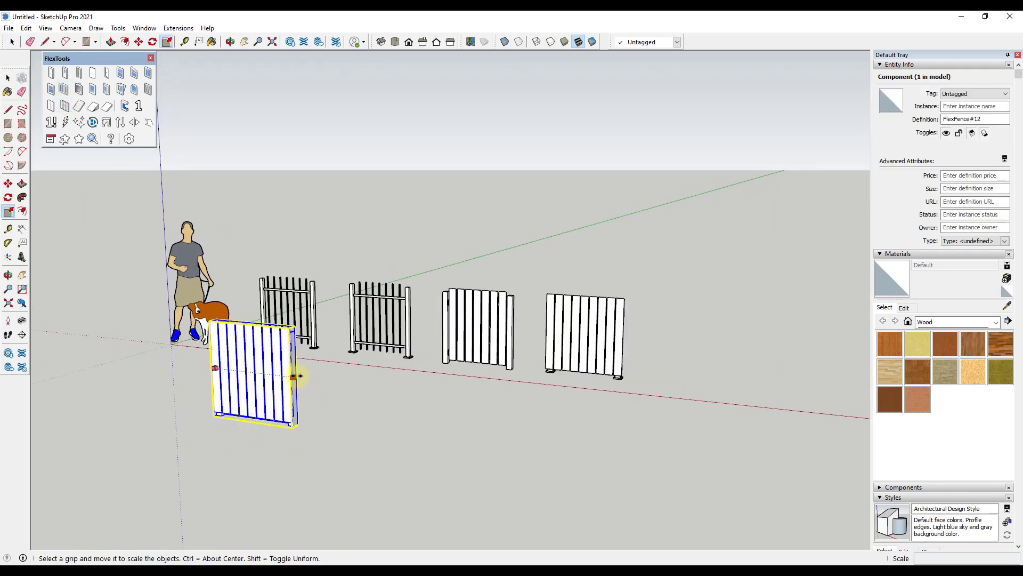
drag(295, 378, 525, 401)
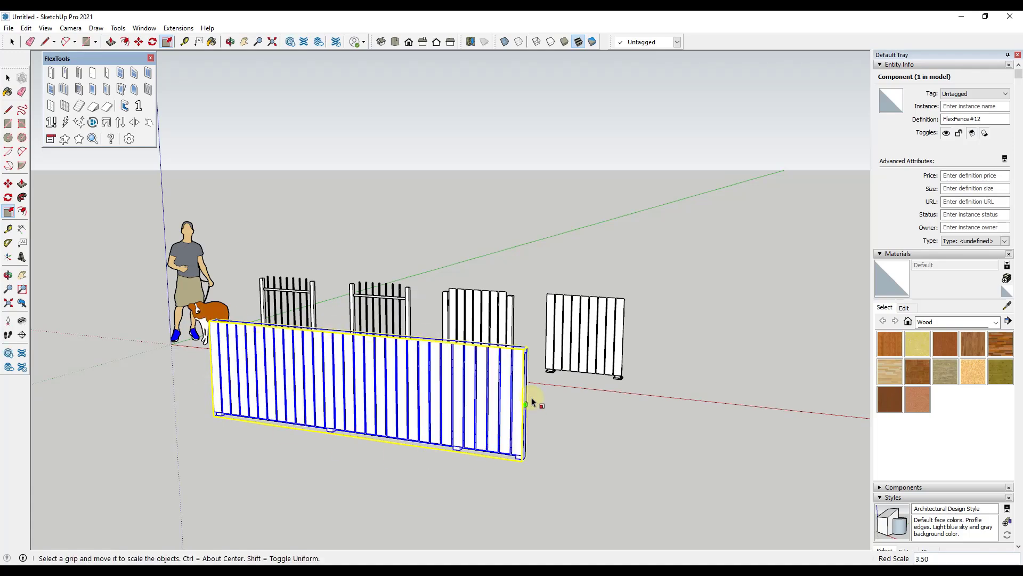
middle_drag(530, 402, 495, 380)
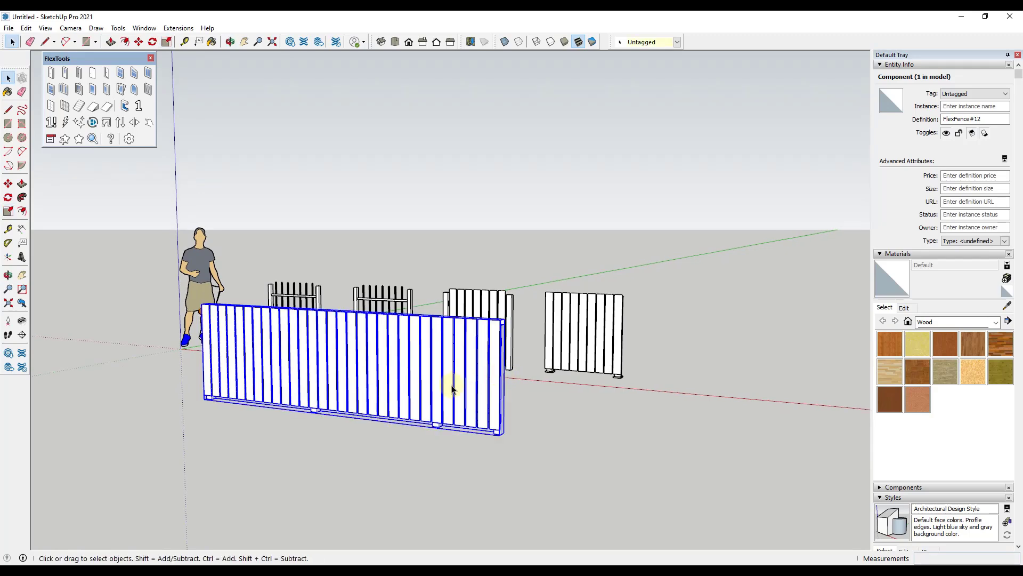
key(Delete)
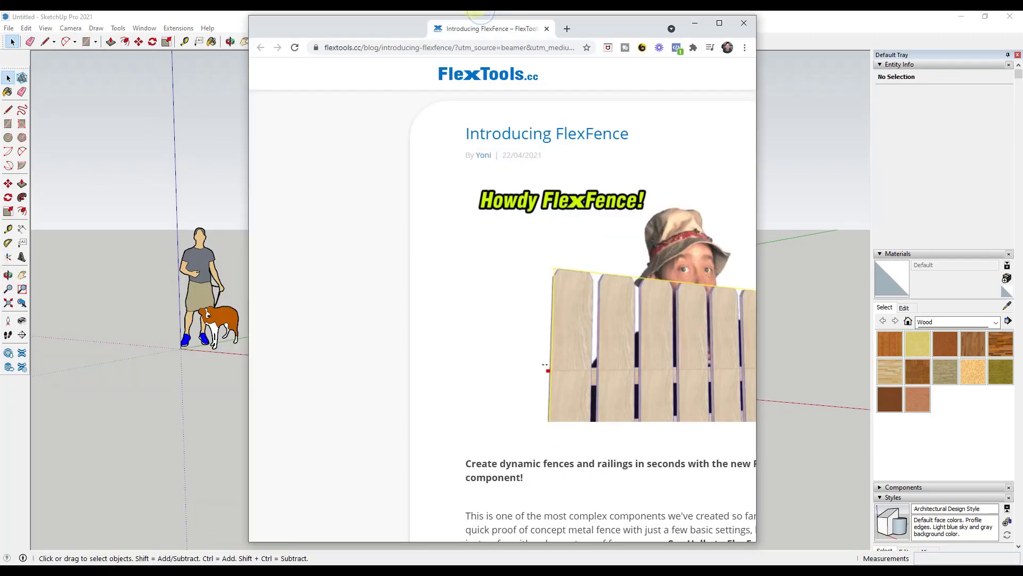
Step: Read through the Introducing FlexFence article on the FlexTools website in the browser
scroll(565, 198, down, 2)
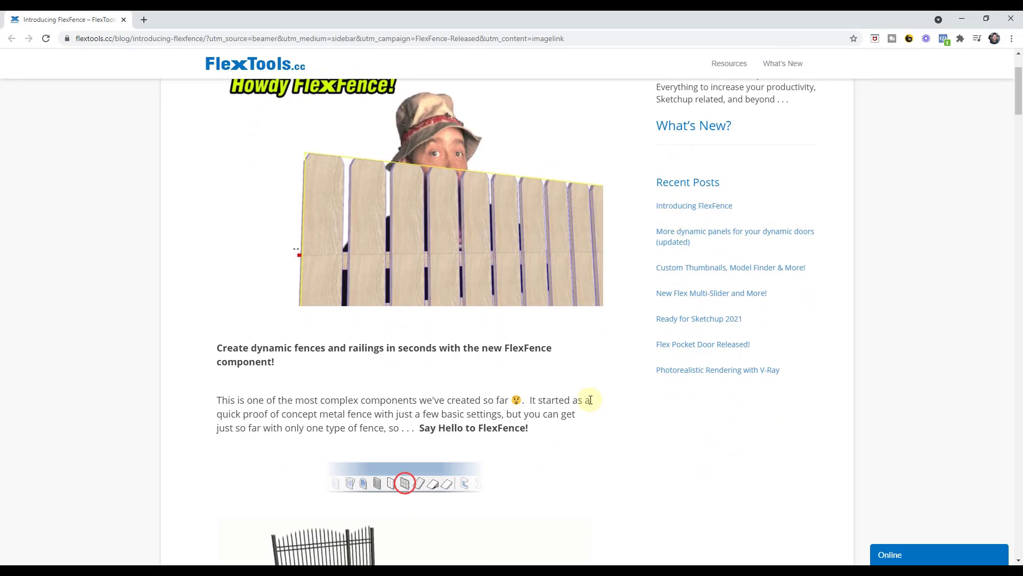
scroll(597, 362, down, 4)
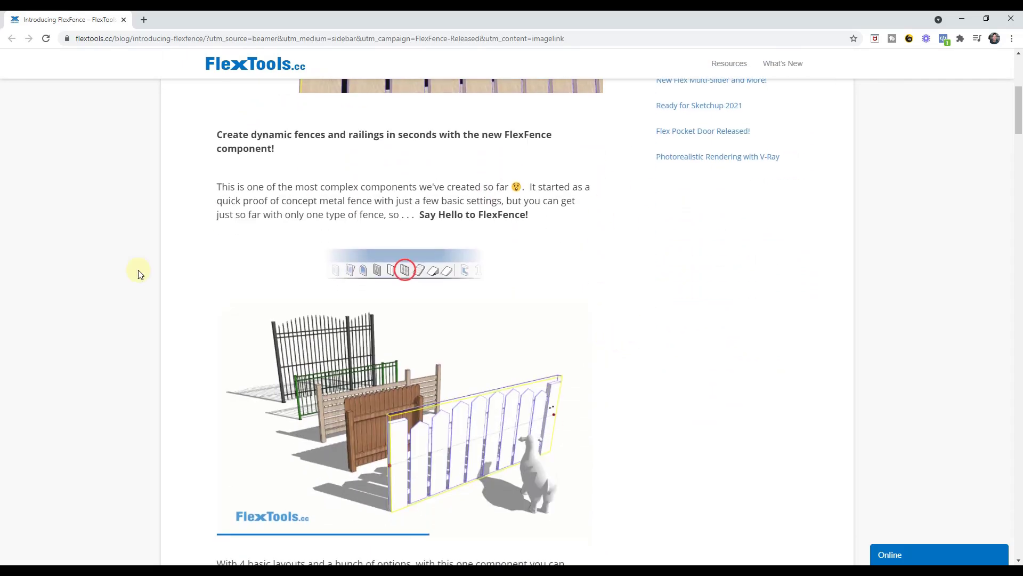
scroll(524, 405, down, 5)
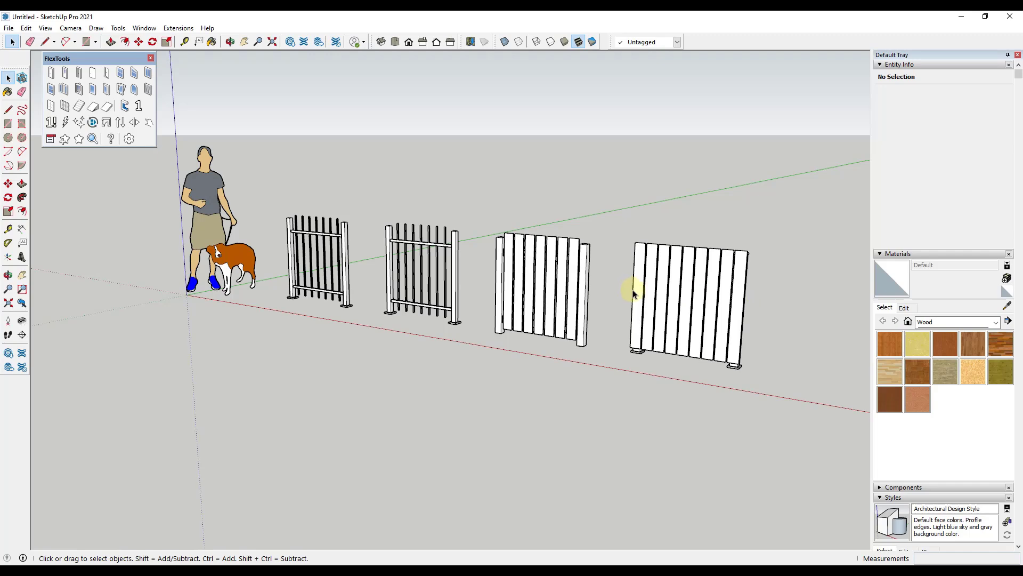
Step: Open the dynamic component options of the metal fence nearest the figure, widening the window to view the available layouts
scroll(270, 213, up, 6)
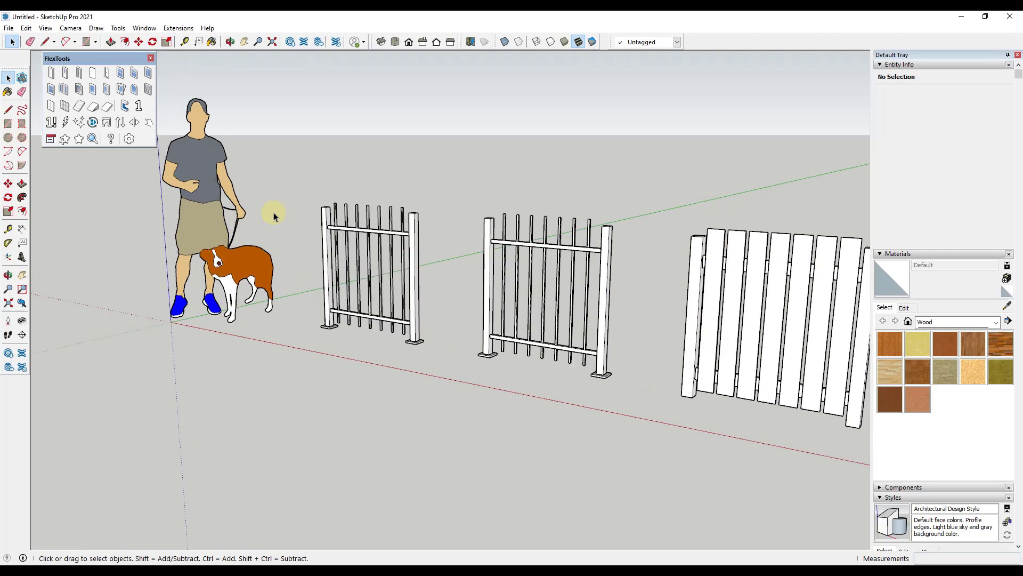
right_click(415, 242)
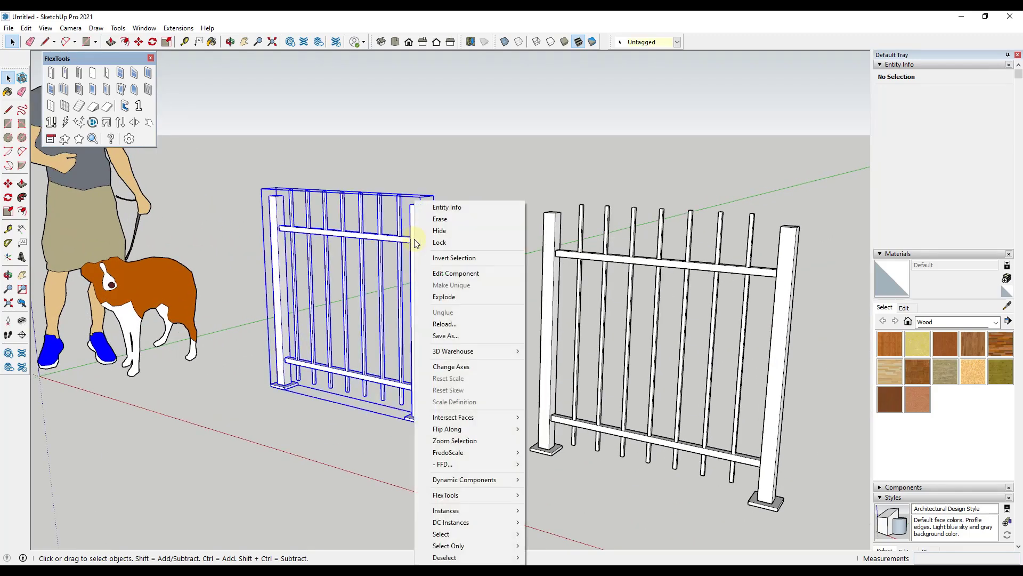
mouse_move(487, 483)
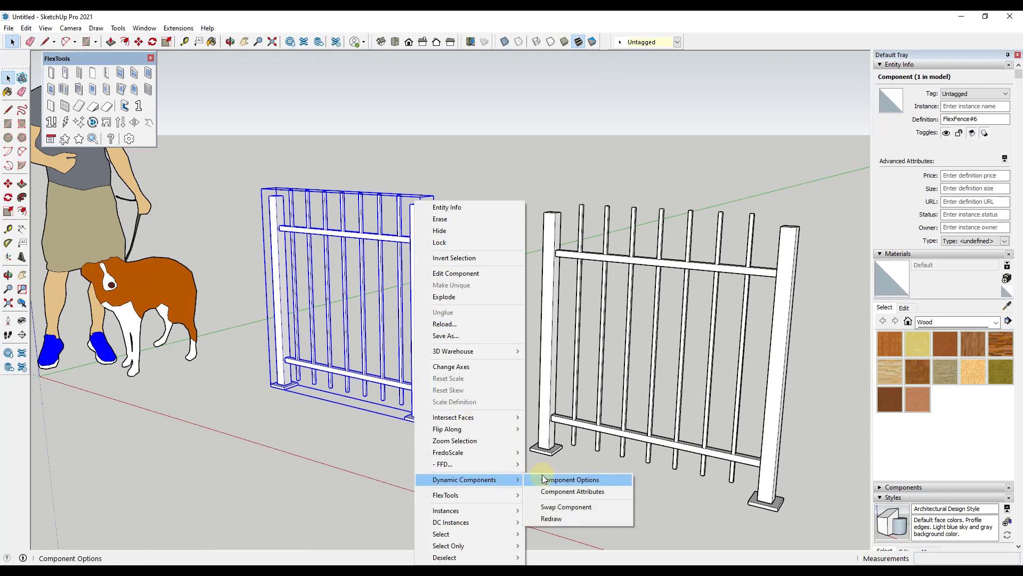
click(569, 480)
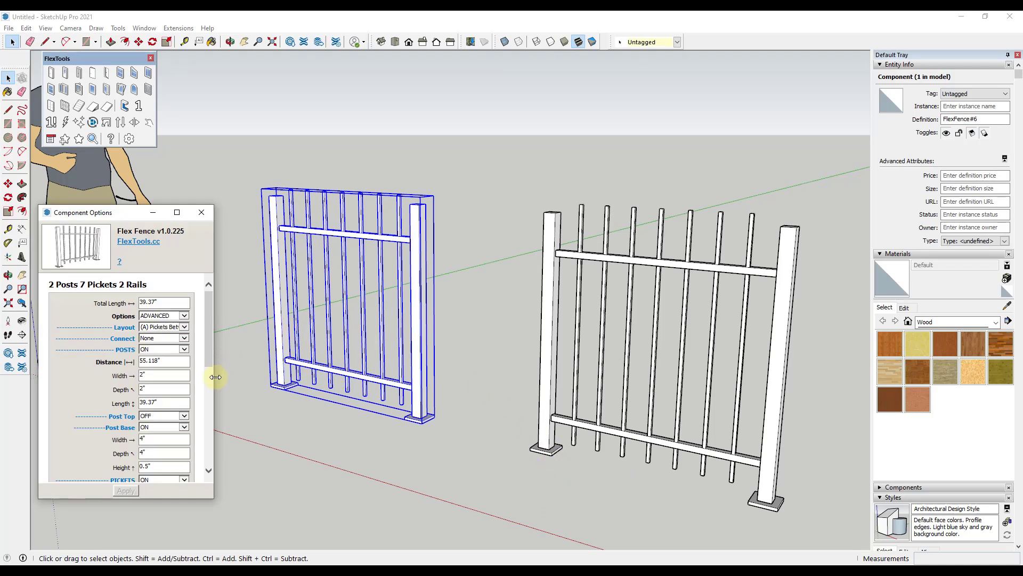
drag(215, 377, 309, 377)
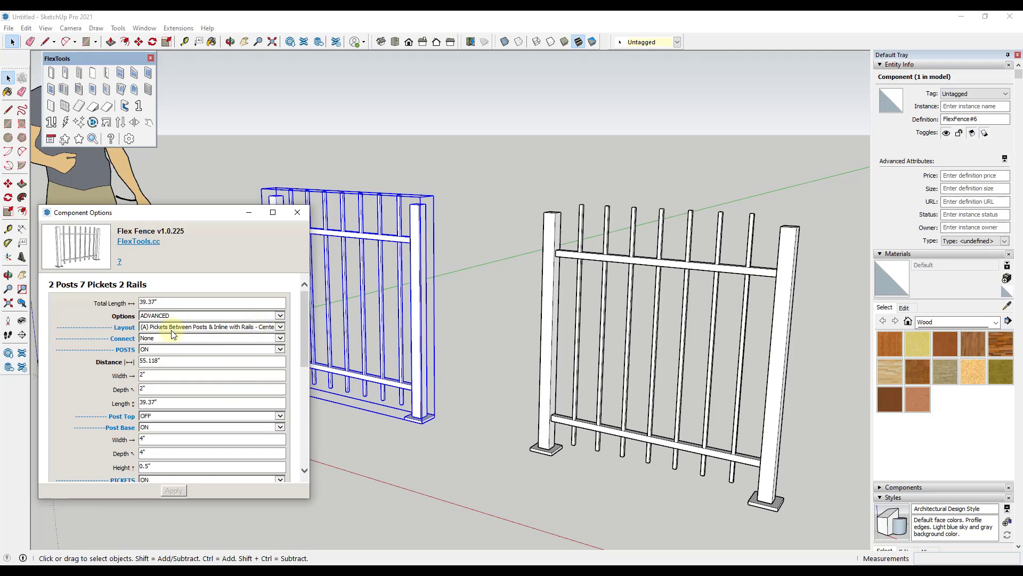
click(193, 331)
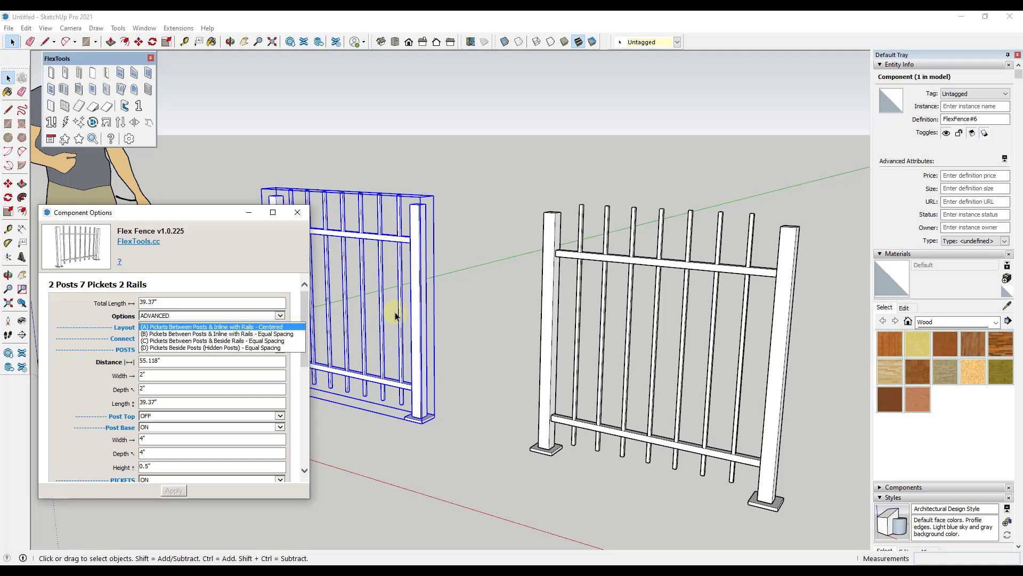
Step: Compare the four sample fences and view the layout choices for the third one, with pickets between its posts
click(454, 337)
middle_drag(459, 335, 459, 341)
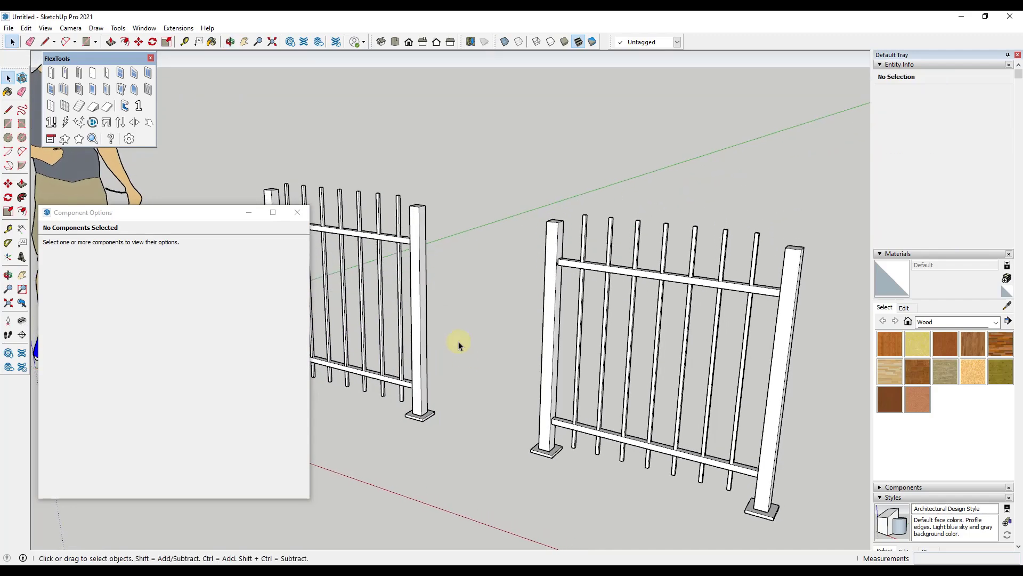
scroll(376, 235, down, 1)
scroll(377, 235, up, 1)
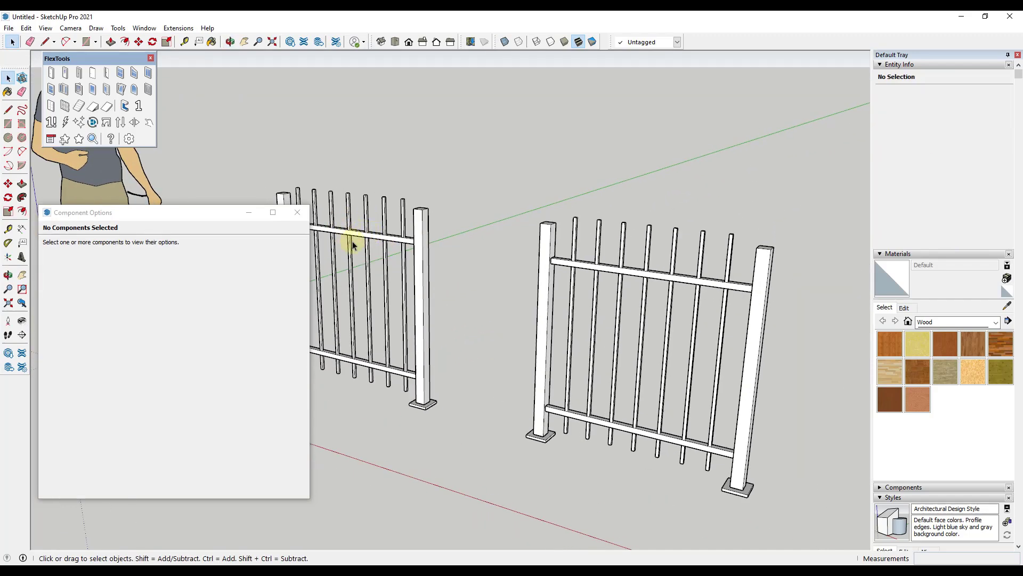
middle_drag(590, 263, 567, 295)
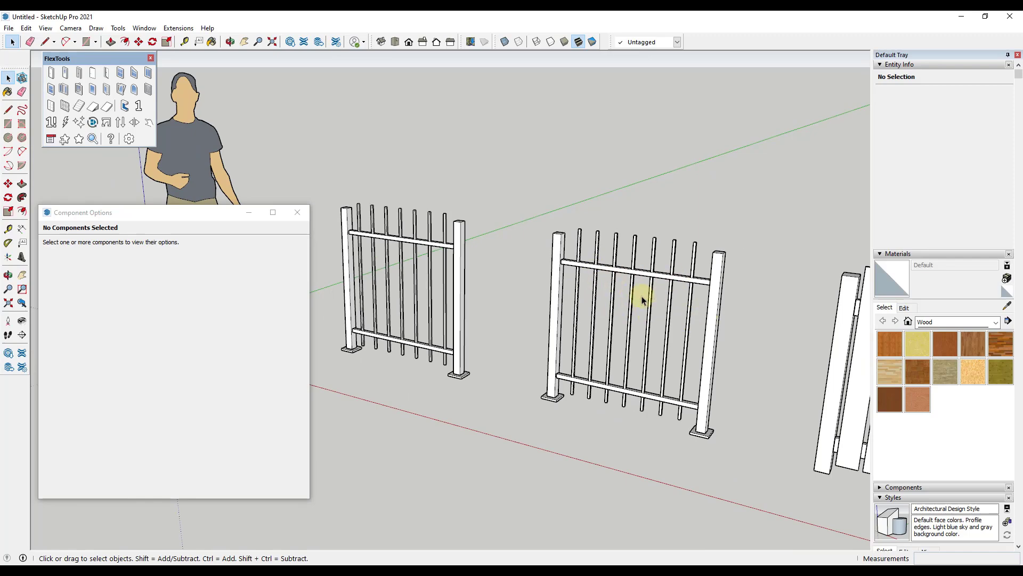
scroll(503, 305, down, 5)
scroll(613, 314, up, 6)
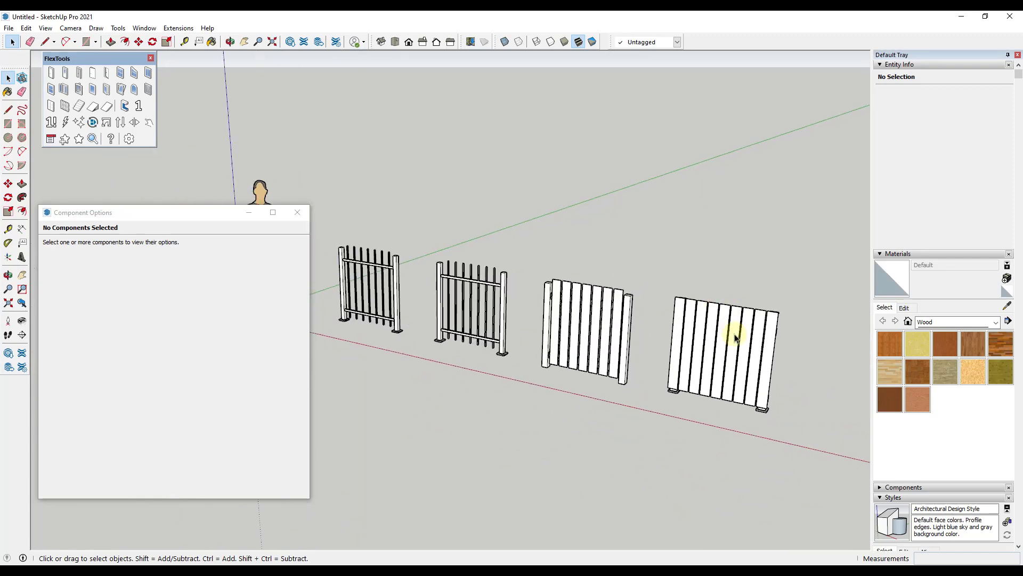
click(441, 294)
click(172, 329)
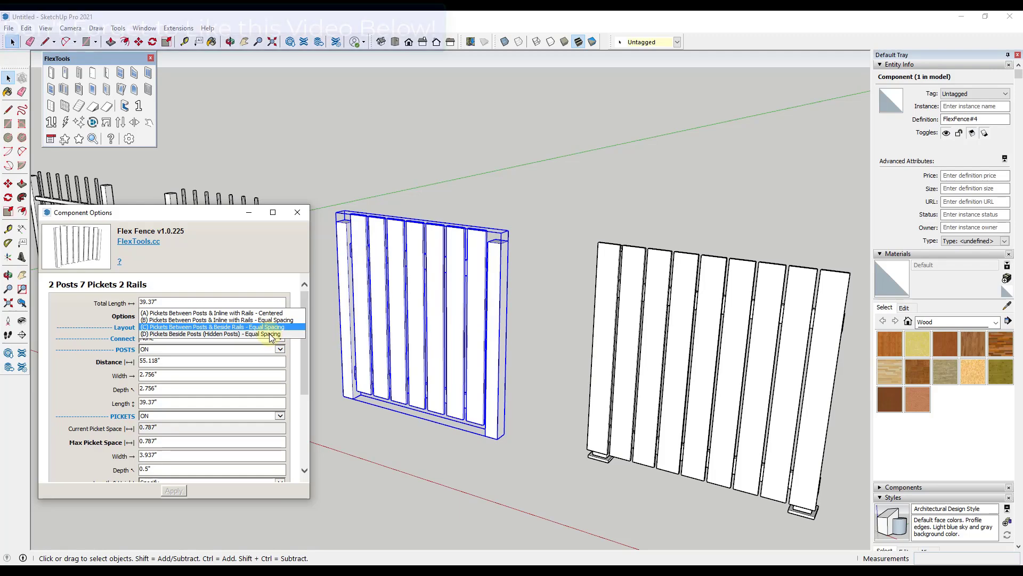
Step: Select the fourth sample fence and examine its hidden posts and rails from the side
click(712, 371)
middle_drag(708, 365, 436, 343)
middle_drag(341, 345, 375, 347)
scroll(399, 339, up, 3)
scroll(400, 342, down, 5)
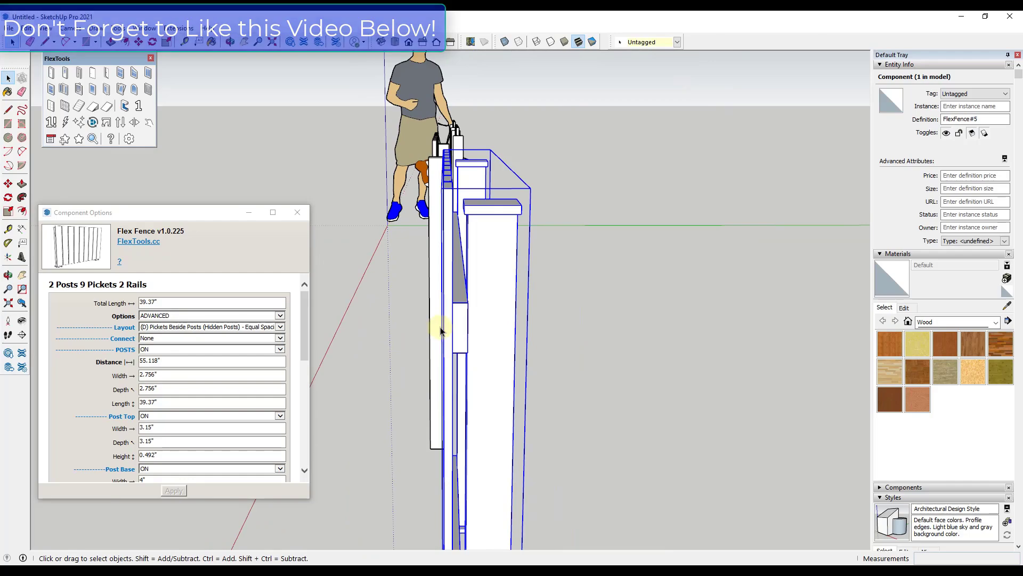
middle_drag(434, 327, 599, 331)
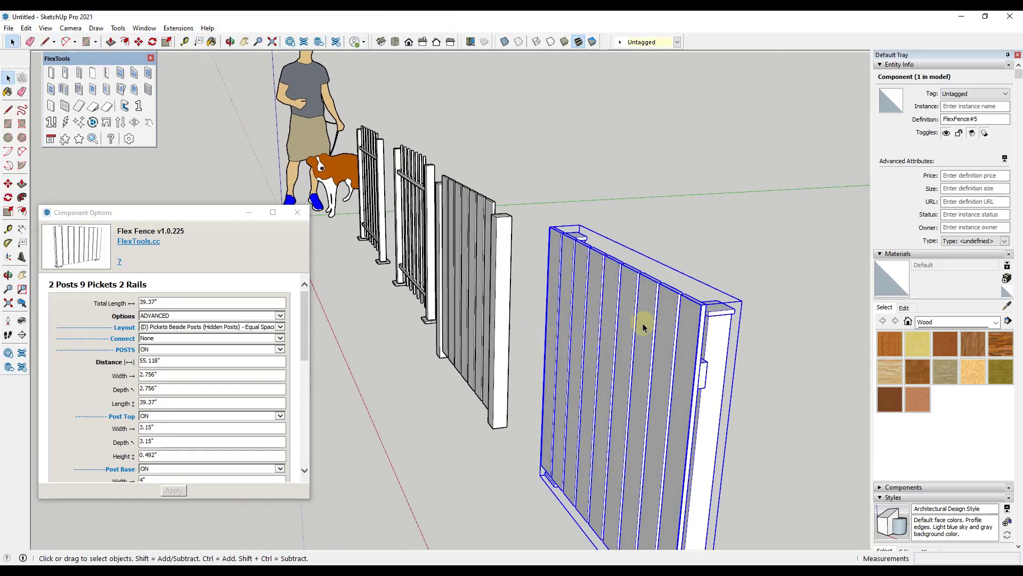
scroll(686, 331, down, 4)
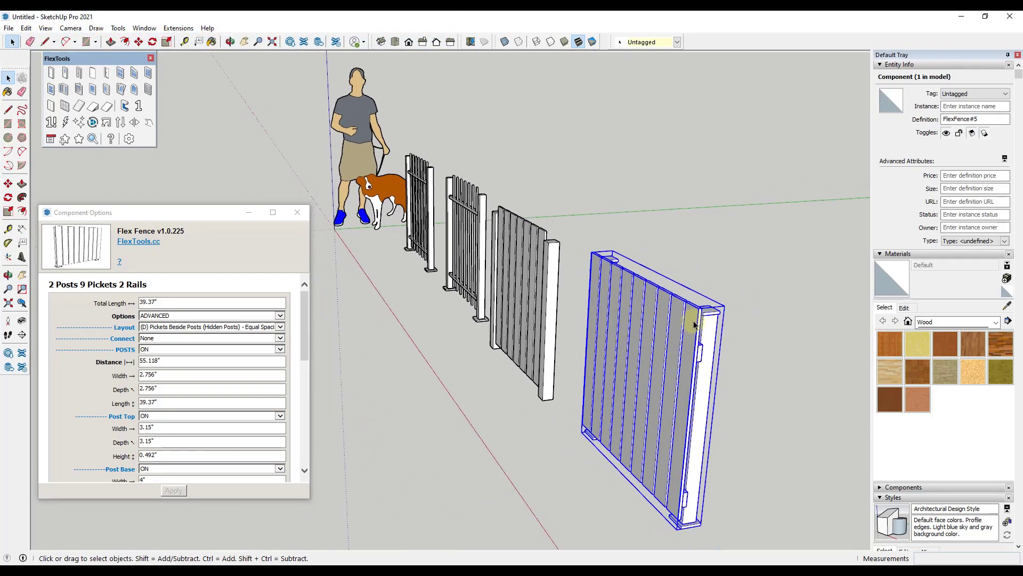
middle_drag(685, 308, 809, 313)
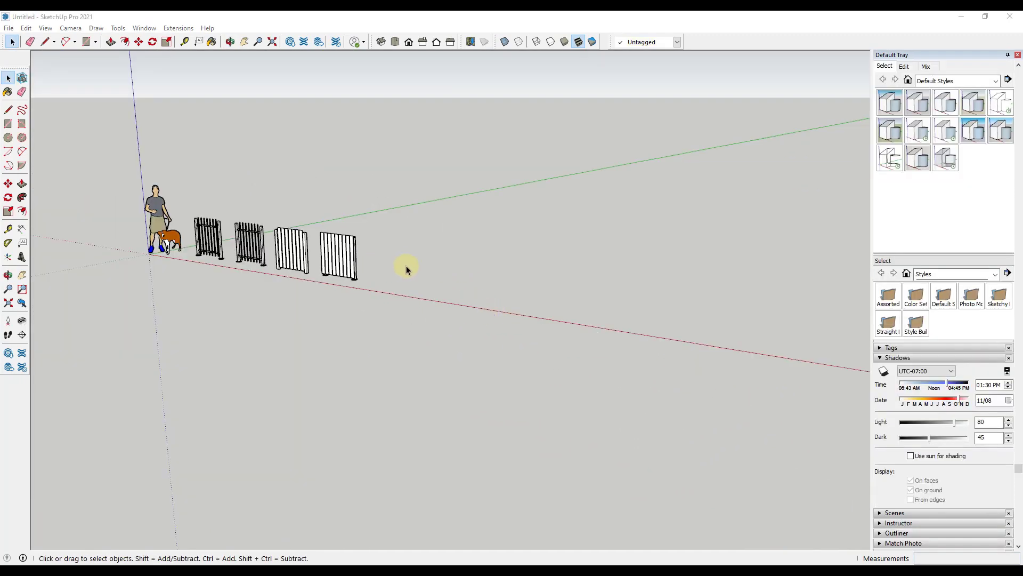
Step: Draw a closed five-sided outline on the ground beyond the sample fences, with a closing edge about 37' 6" long
scroll(551, 281, down, 2)
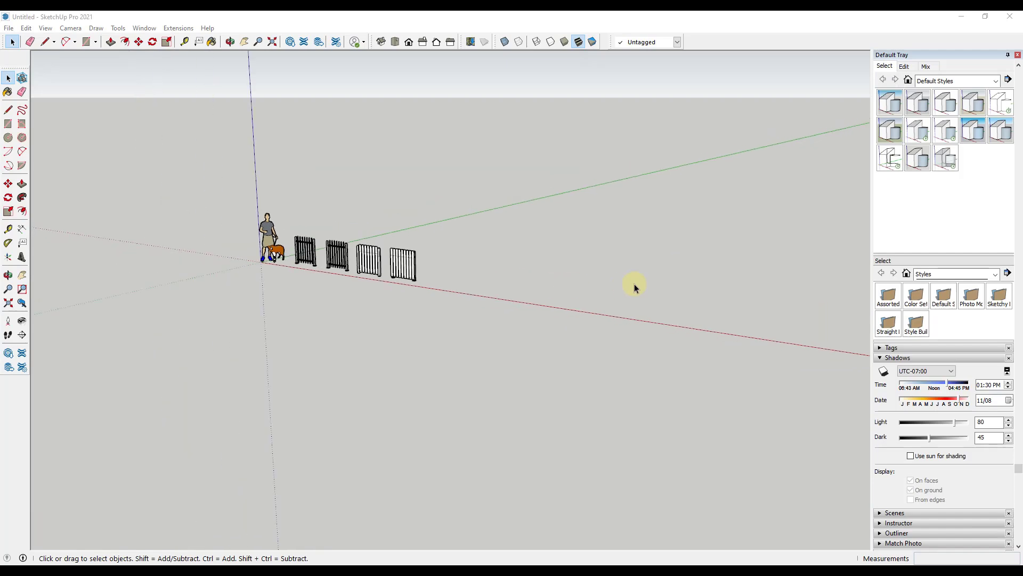
middle_drag(635, 285, 580, 325)
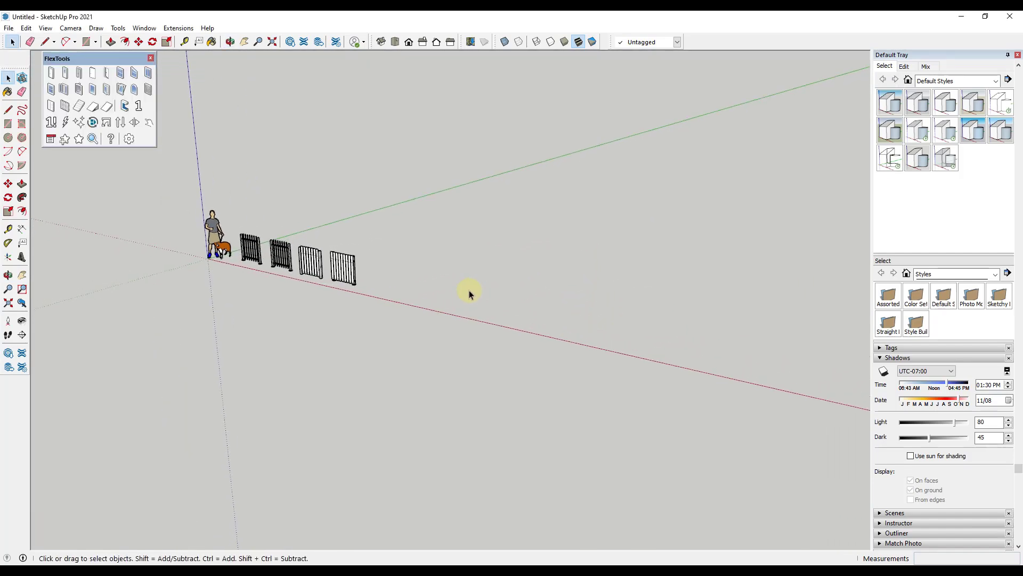
key(l)
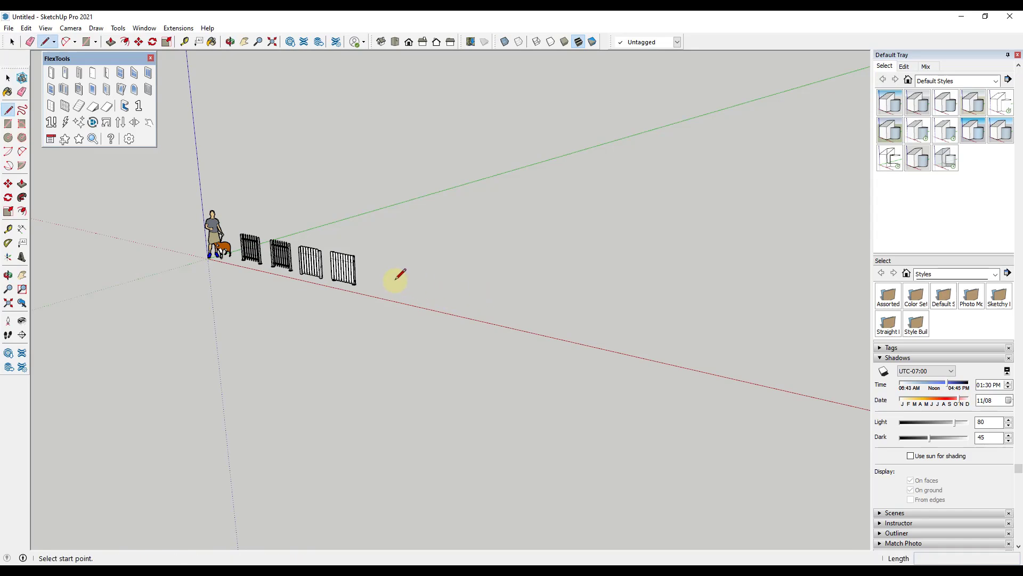
click(411, 296)
click(565, 329)
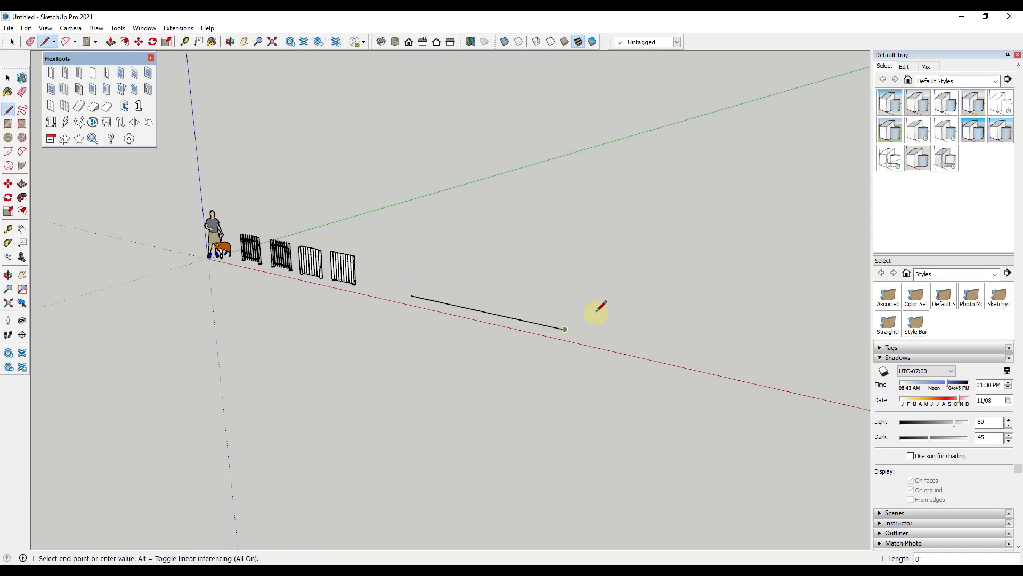
click(707, 295)
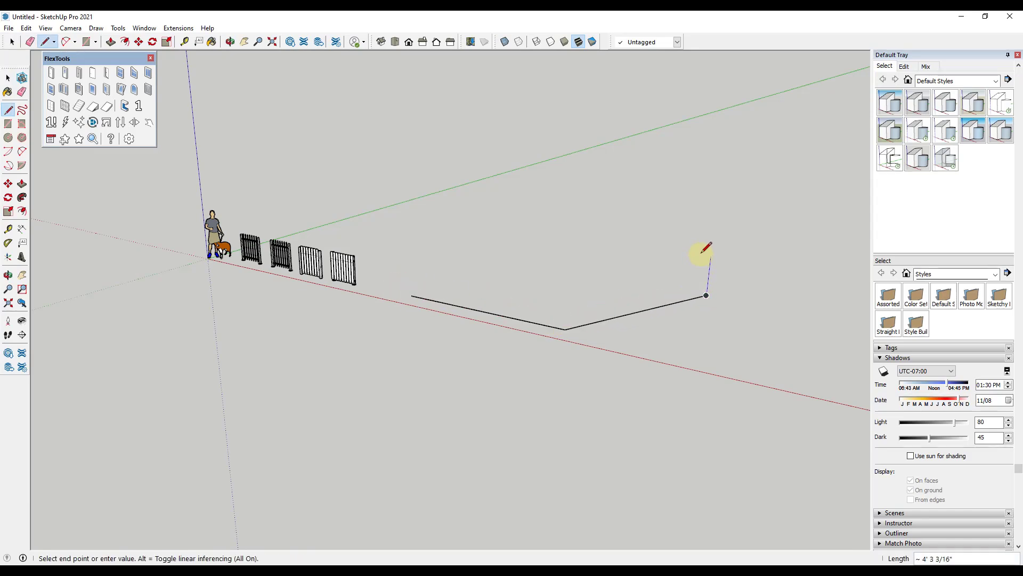
click(752, 254)
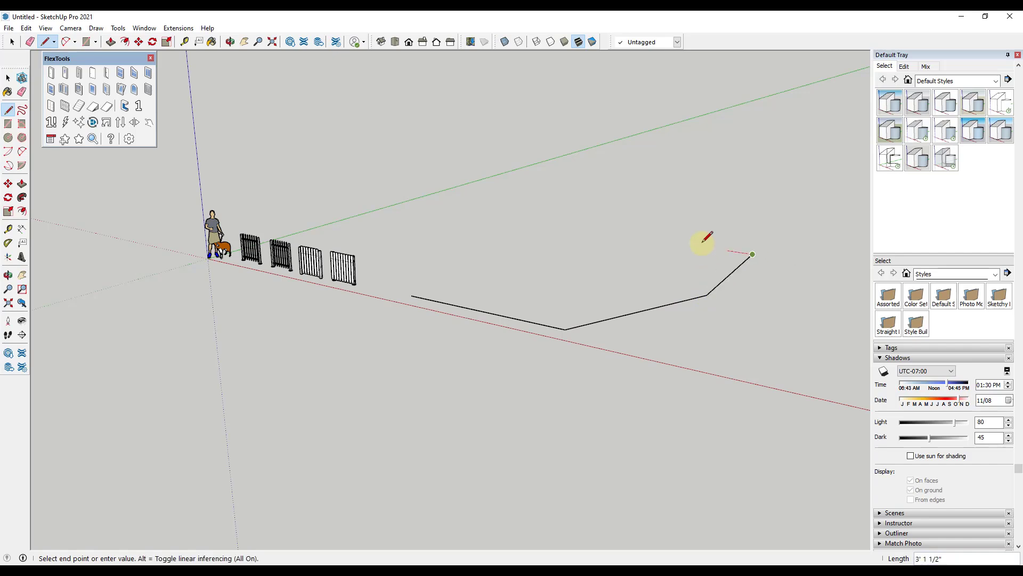
click(577, 229)
click(412, 295)
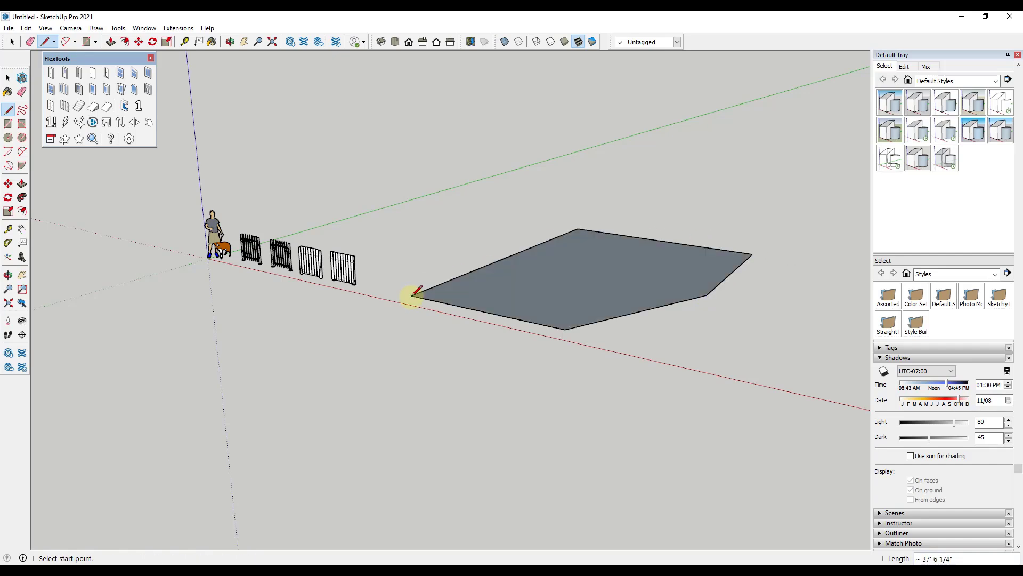
Step: Delete the face inside the five-sided outline, keeping only its boundary edges
key(space)
click(602, 291)
key(Delete)
Step: Place a FlexFence component at the corner of the five-sided outline nearest the sample fences
middle_drag(608, 303, 252, 190)
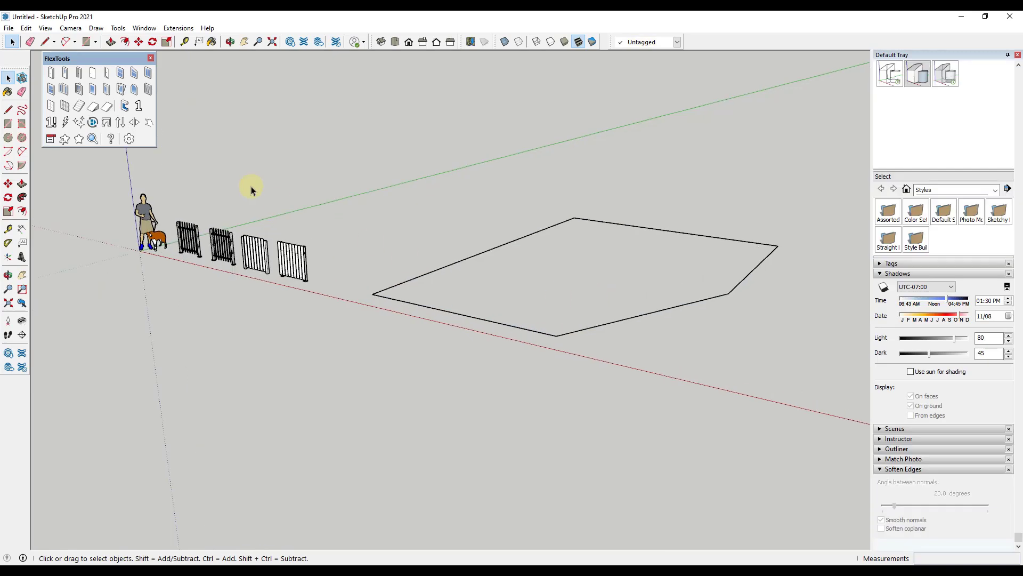
click(65, 107)
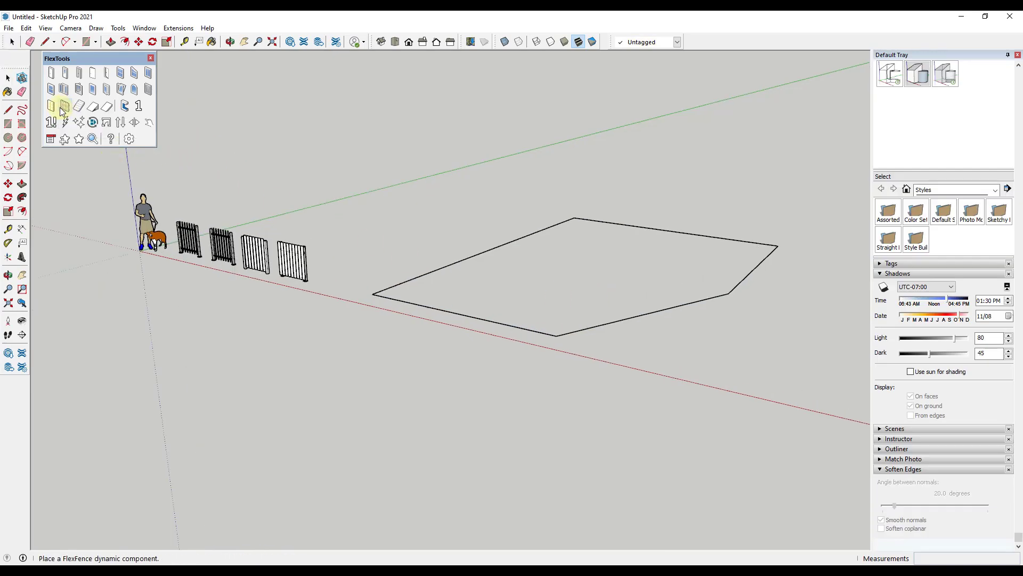
click(373, 294)
scroll(376, 287, up, 3)
scroll(375, 286, up, 5)
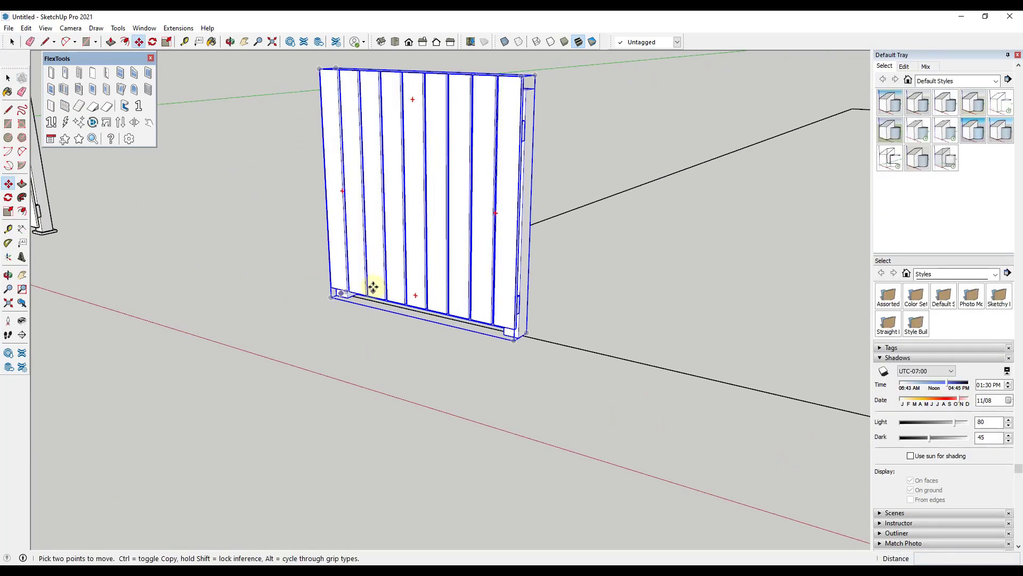
Step: Stretch the placed FlexFence along the outline's front edge to its far corner, at a red scale of about 5.50
middle_drag(372, 288, 529, 310)
scroll(414, 260, down, 6)
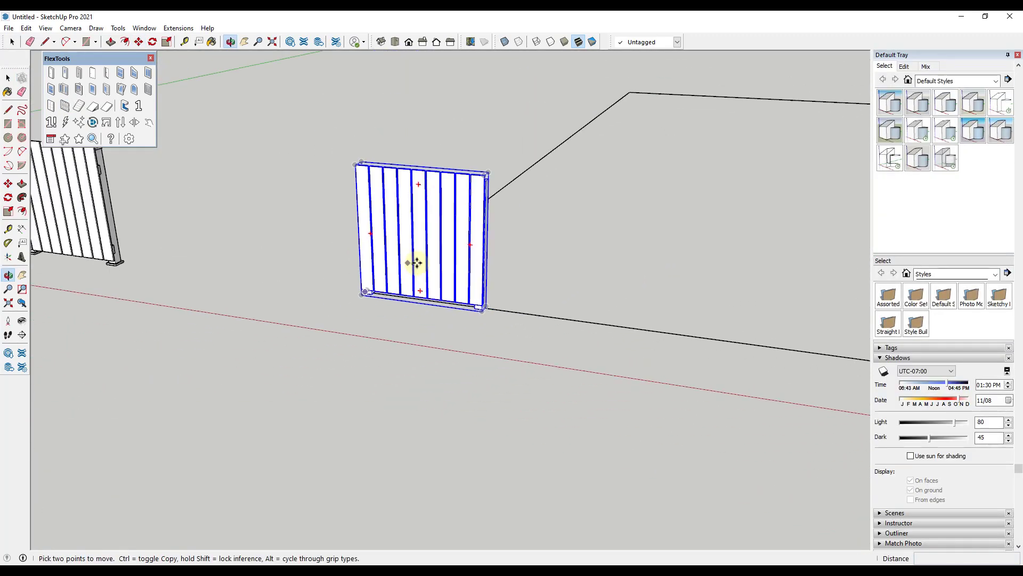
key(s)
click(467, 248)
scroll(473, 249, down, 3)
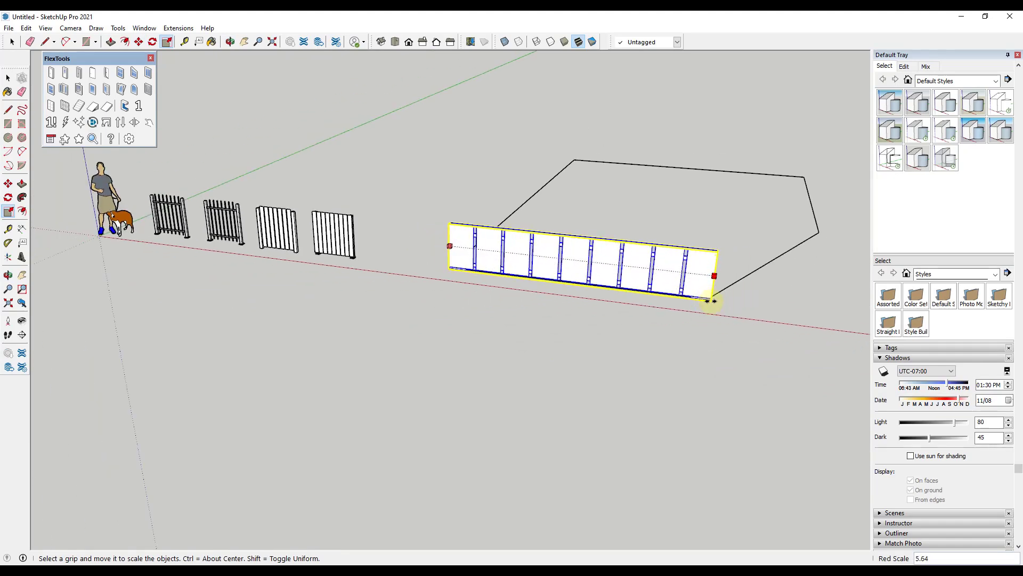
scroll(708, 300, up, 8)
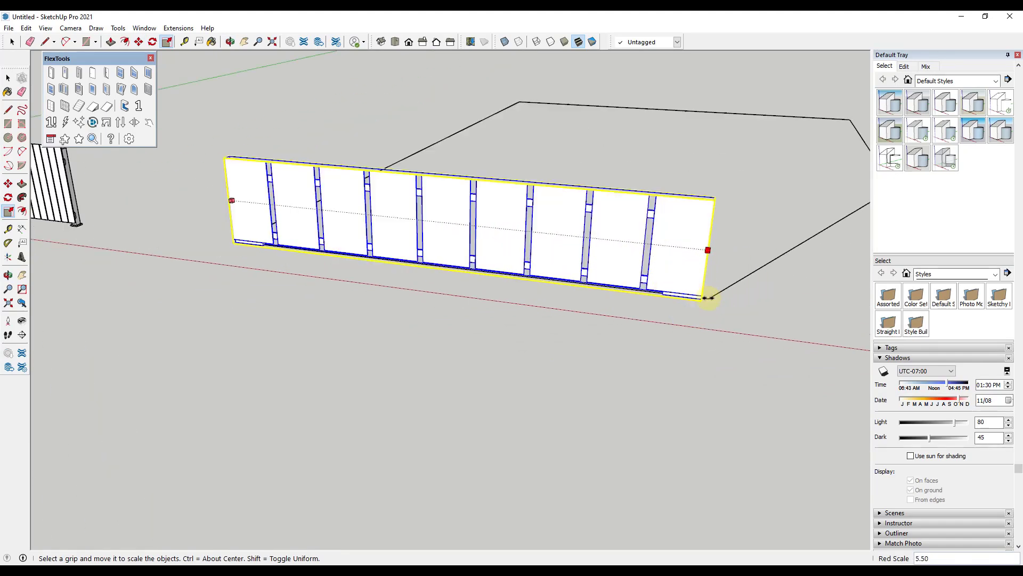
click(718, 320)
key(space)
Step: Copy the stretched fence along the line of its own length, placing the copy just beyond the outline's far front corner
scroll(717, 320, down, 8)
middle_drag(570, 331, 482, 326)
click(459, 322)
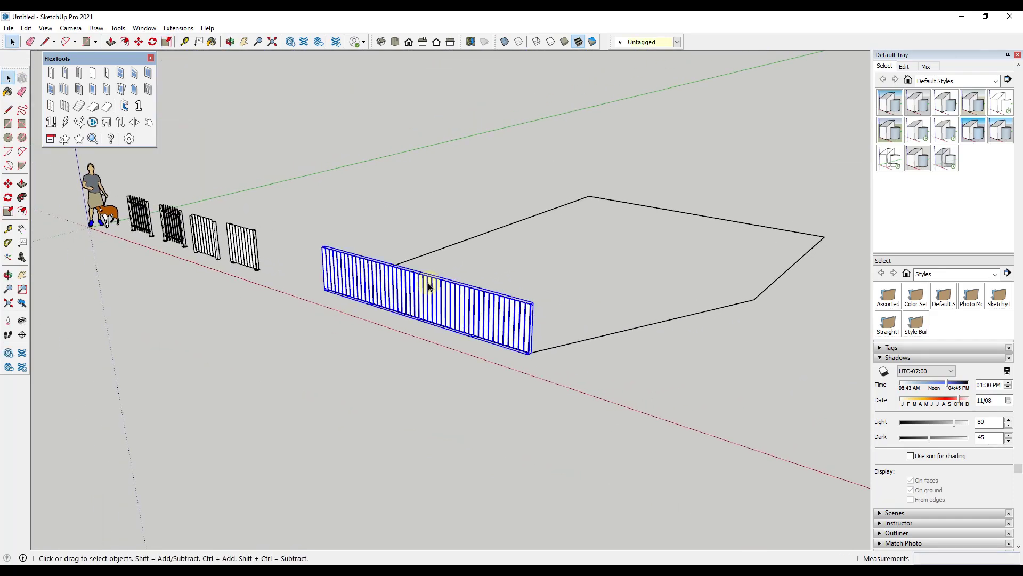
scroll(278, 239, up, 4)
scroll(436, 299, down, 4)
middle_drag(437, 299, 228, 240)
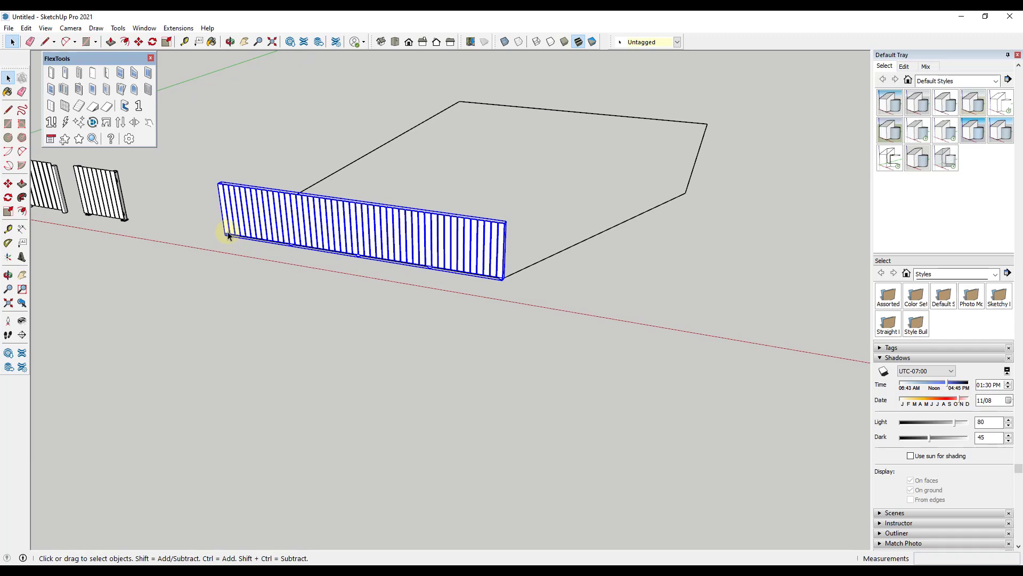
key(m)
key(ctrl)
click(225, 236)
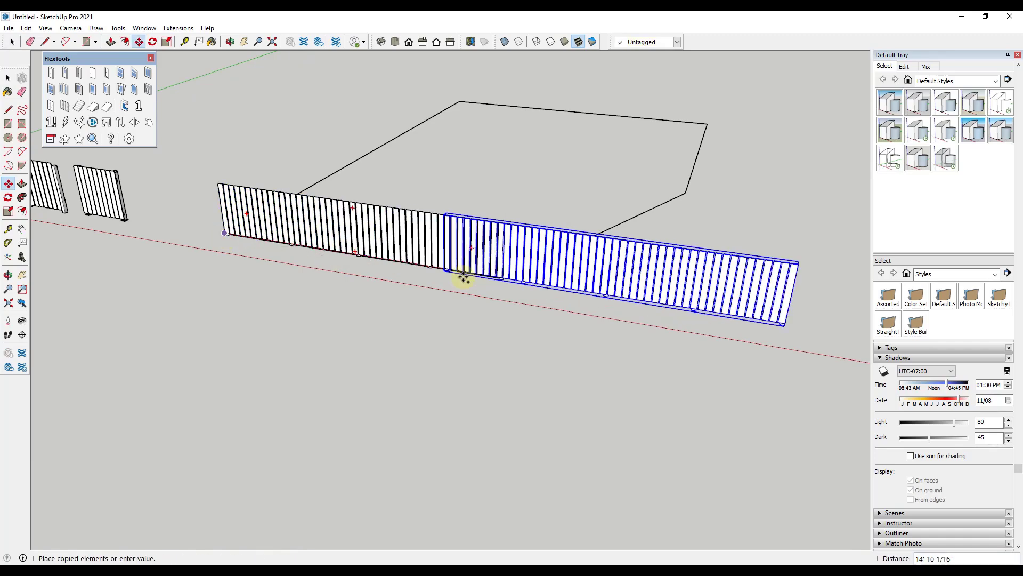
scroll(504, 280, down, 2)
scroll(834, 286, up, 1)
Step: Shorten the copied fence lengthwise to a red scale of about 0.31
key(s)
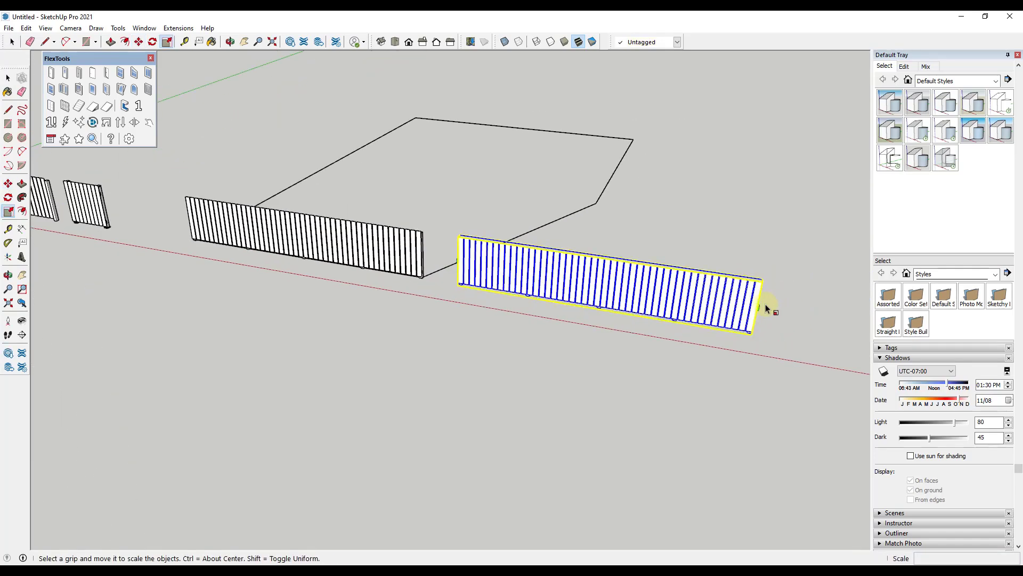
click(759, 306)
drag(560, 288, 546, 285)
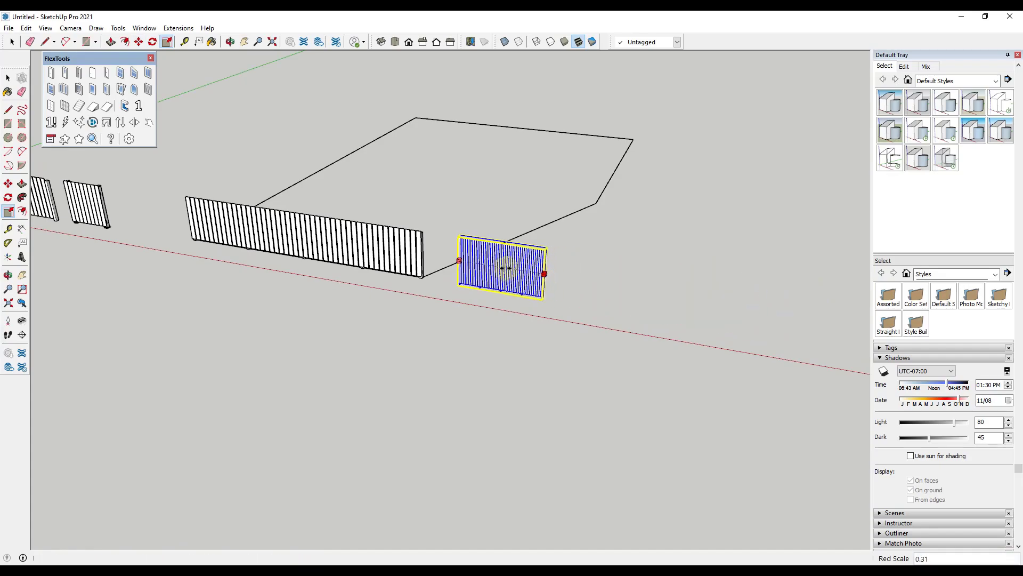
Step: Hide the end post of the shortened fence on the end facing the first fence, using the dynamic component interaction
scroll(473, 270, up, 4)
scroll(453, 265, up, 2)
middle_drag(381, 257, 1018, 245)
middle_drag(667, 290, 393, 167)
key(space)
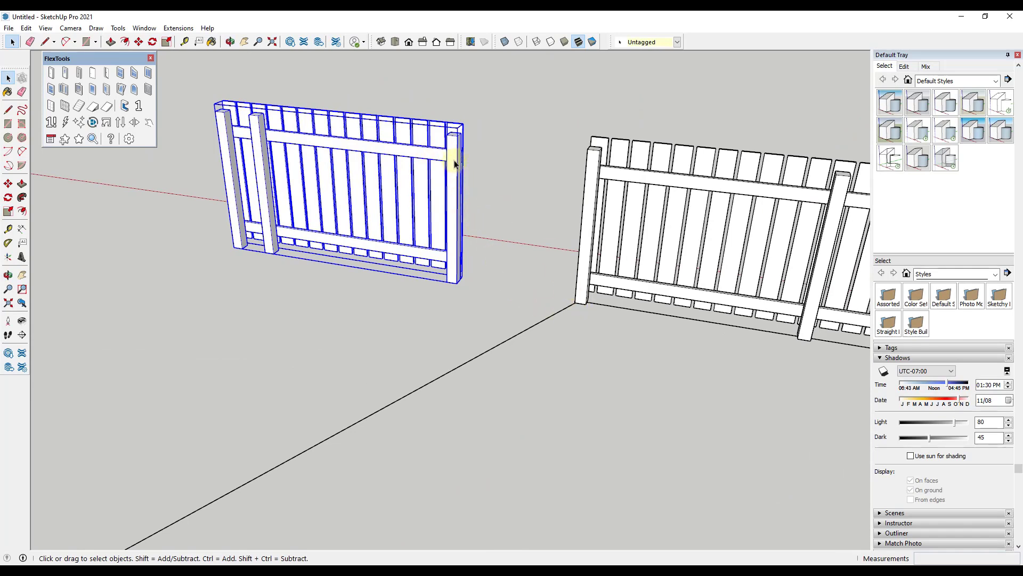
click(149, 122)
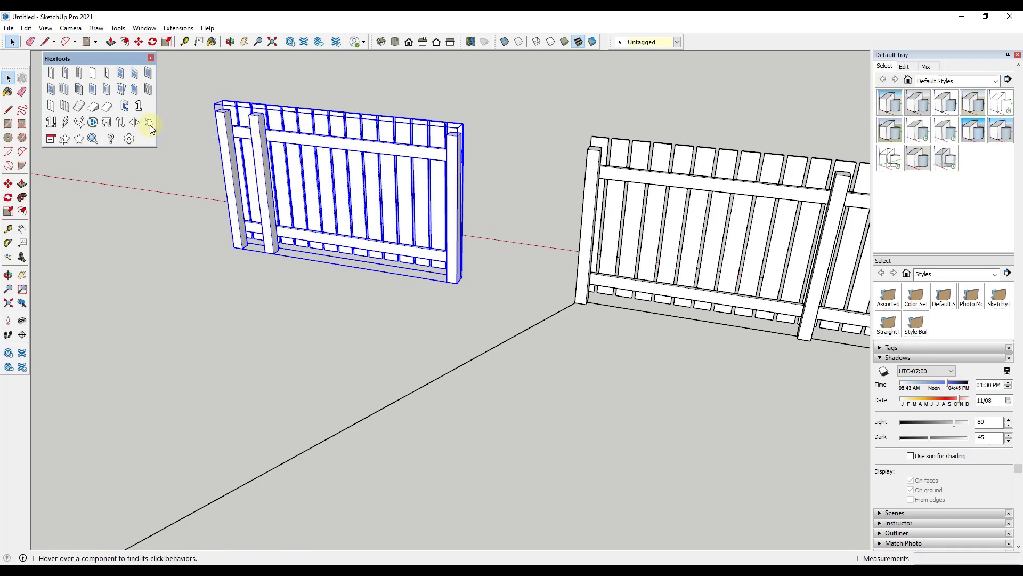
click(454, 200)
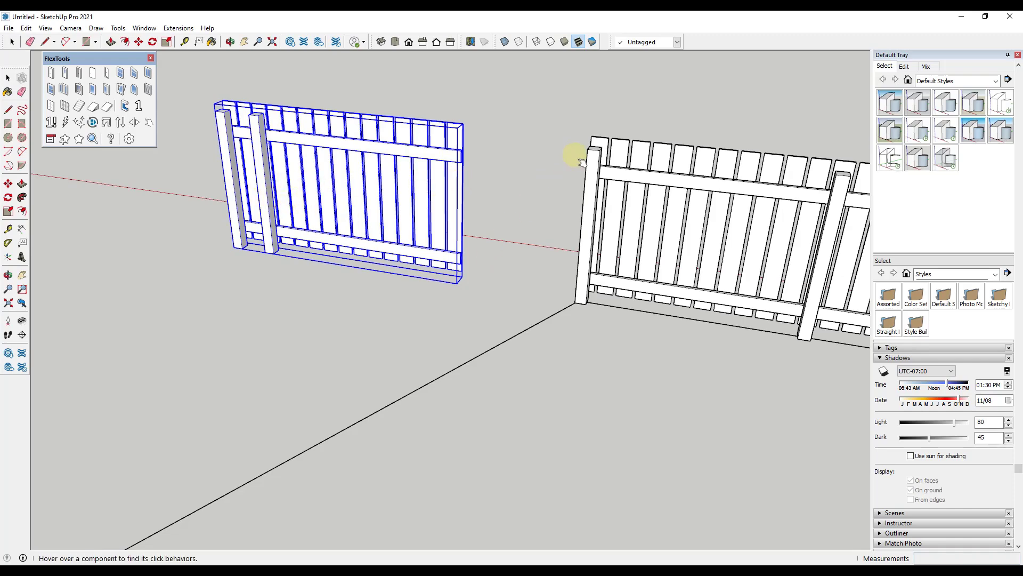
Step: Move the shortened fence by its top rail's open end onto the corner post of the first fence
key(space)
middle_drag(512, 249, 531, 262)
scroll(530, 260, up, 3)
middle_drag(498, 211, 592, 209)
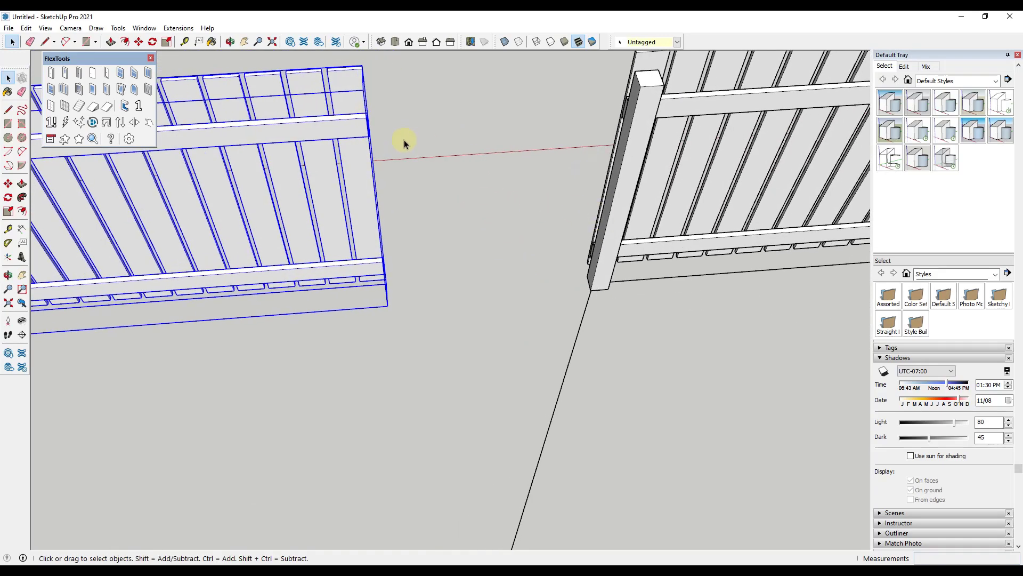
scroll(397, 134, up, 2)
key(m)
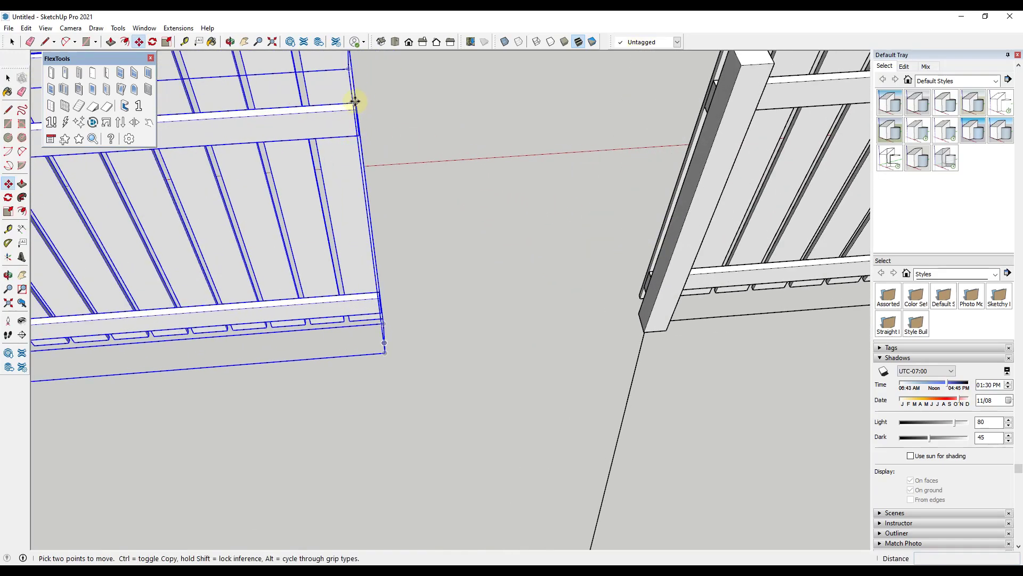
click(355, 101)
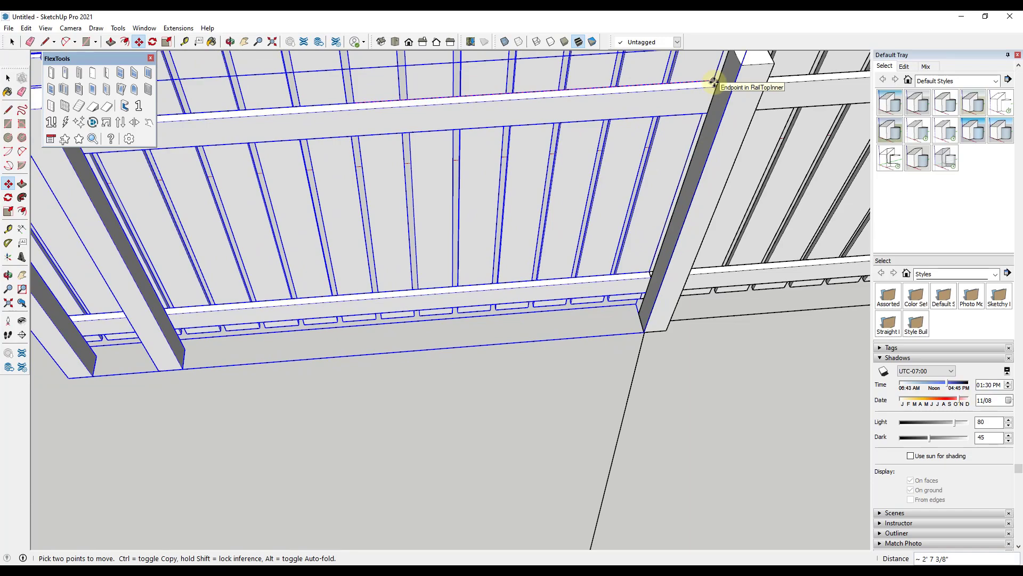
click(715, 83)
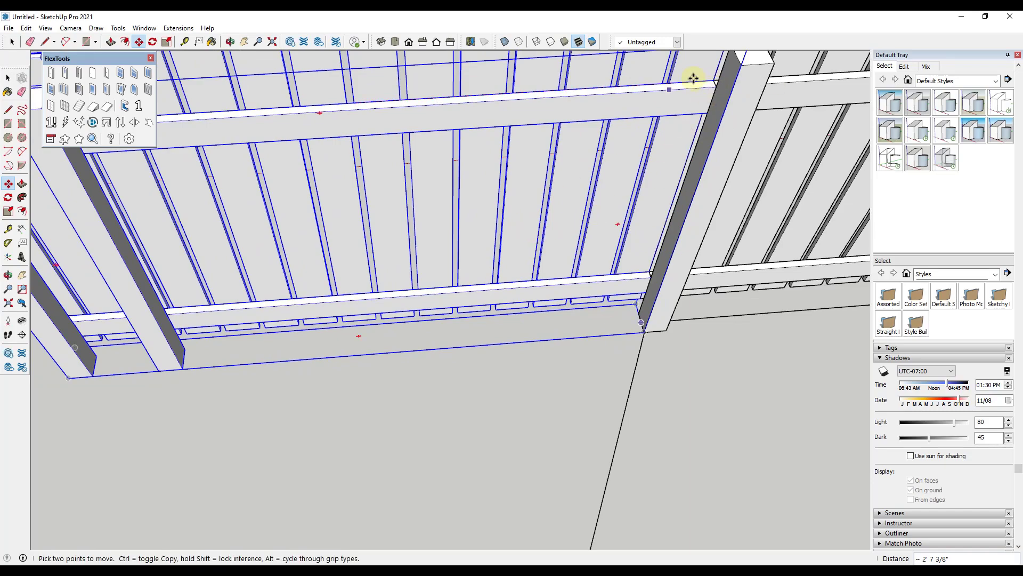
Step: Rotate the shortened fence about the shared corner post so that it follows the adjoining second edge of the outline
key(q)
drag(713, 81, 638, 90)
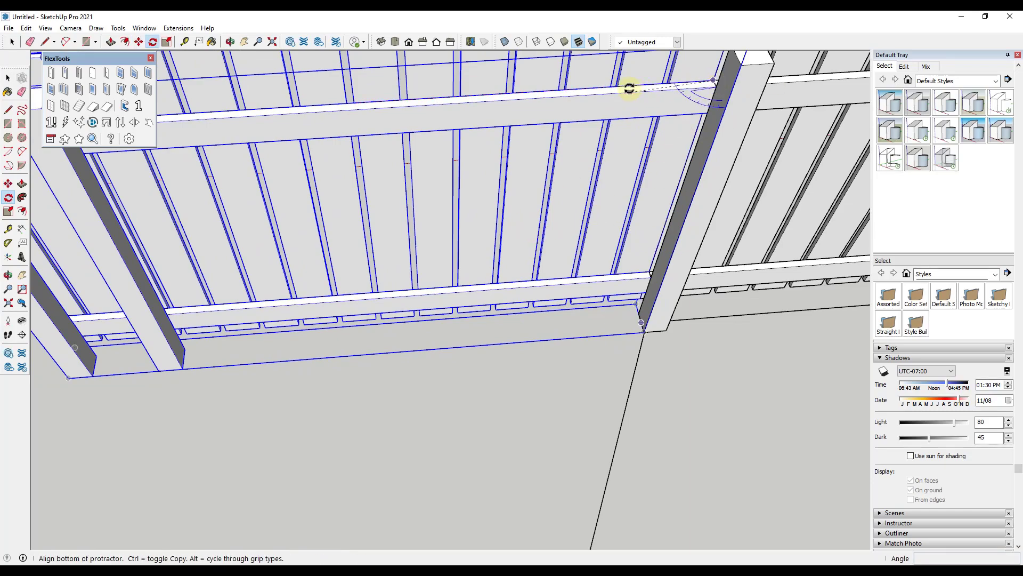
click(624, 84)
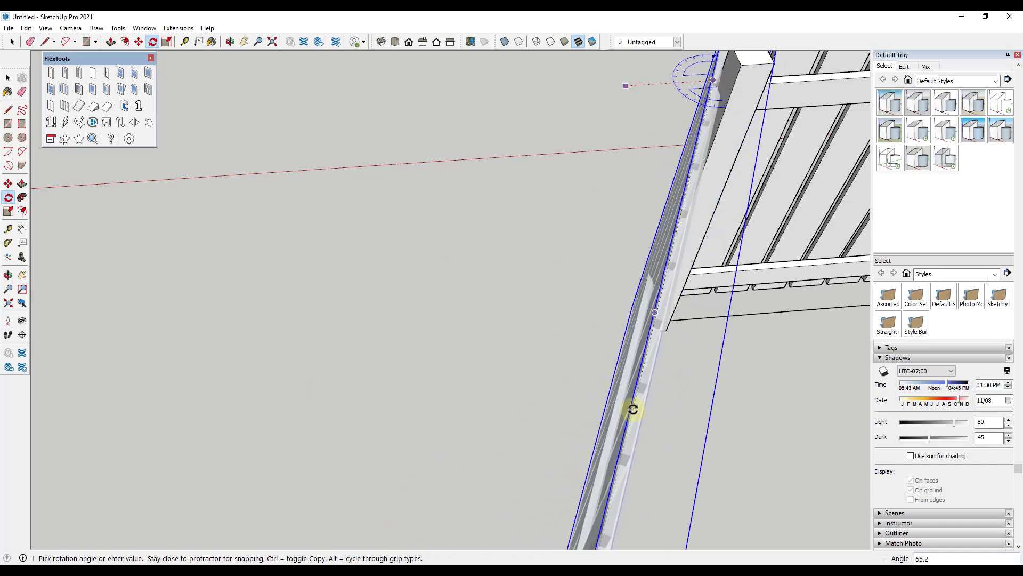
scroll(653, 359, down, 7)
shift+middle_drag(649, 368, 681, 141)
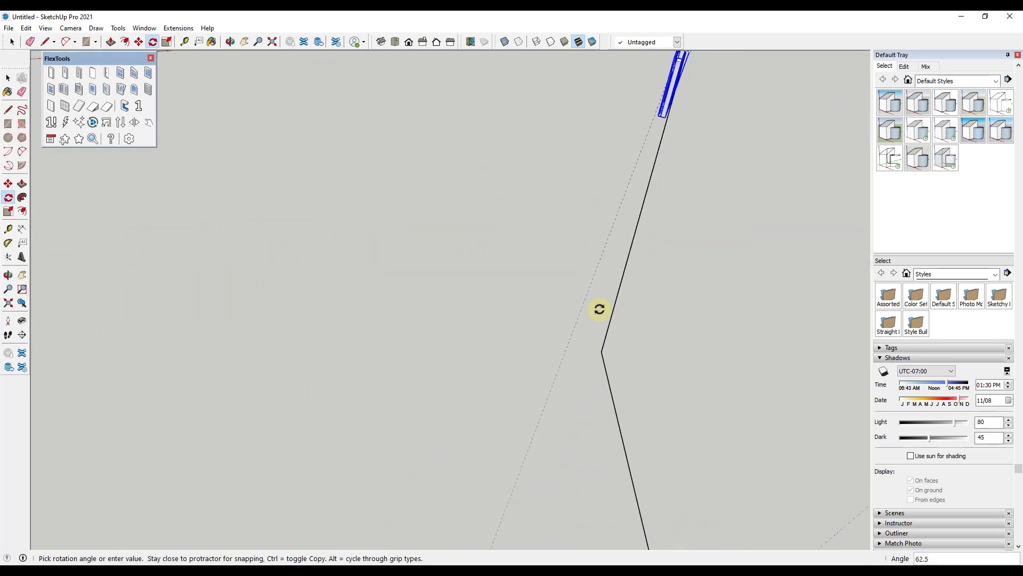
click(603, 352)
key(space)
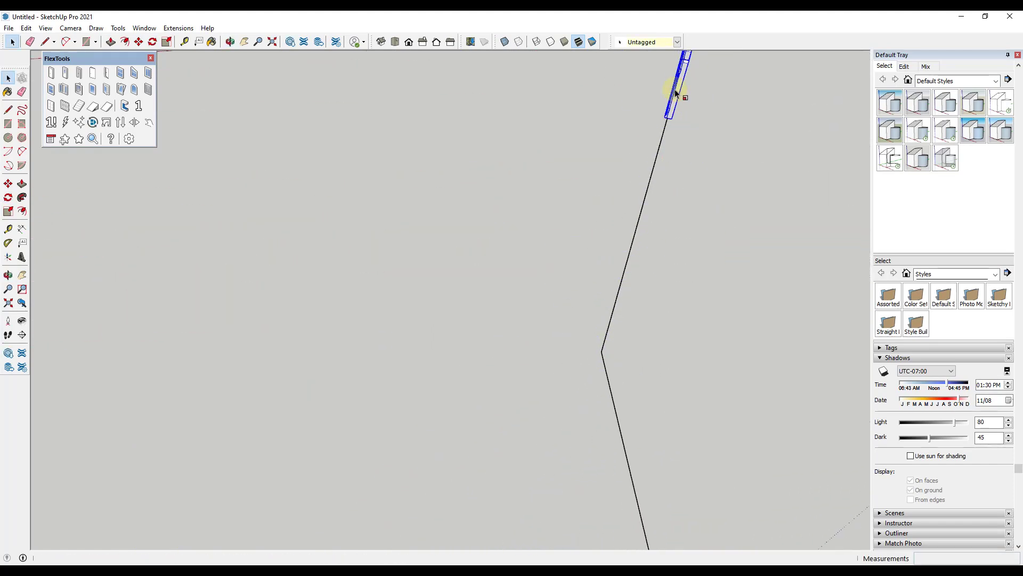
Step: Stretch the second fence along its outline edge to the next corner, at a red scale of about 3.48
key(s)
drag(677, 85, 606, 355)
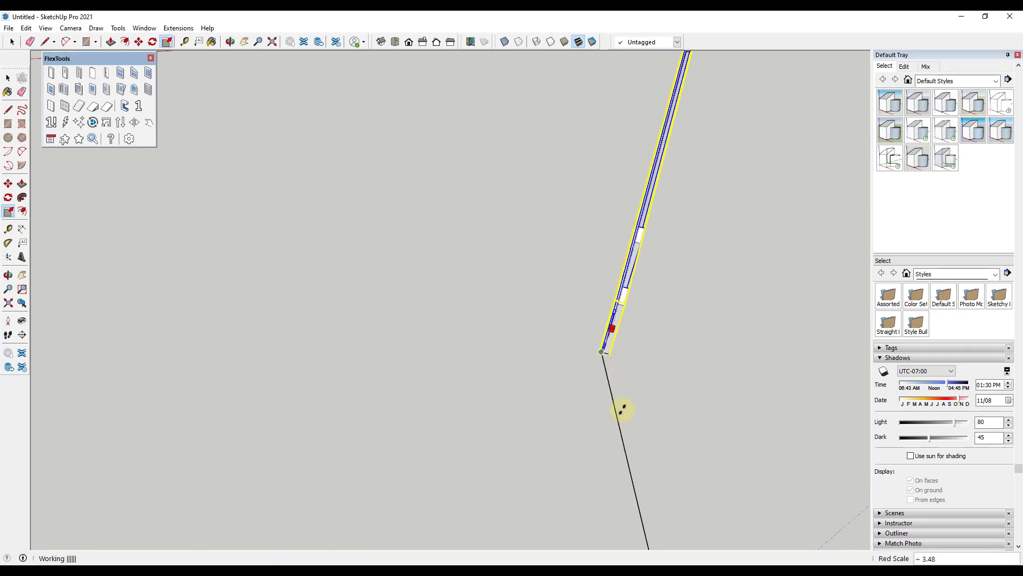
middle_drag(648, 396, 483, 211)
scroll(490, 253, up, 6)
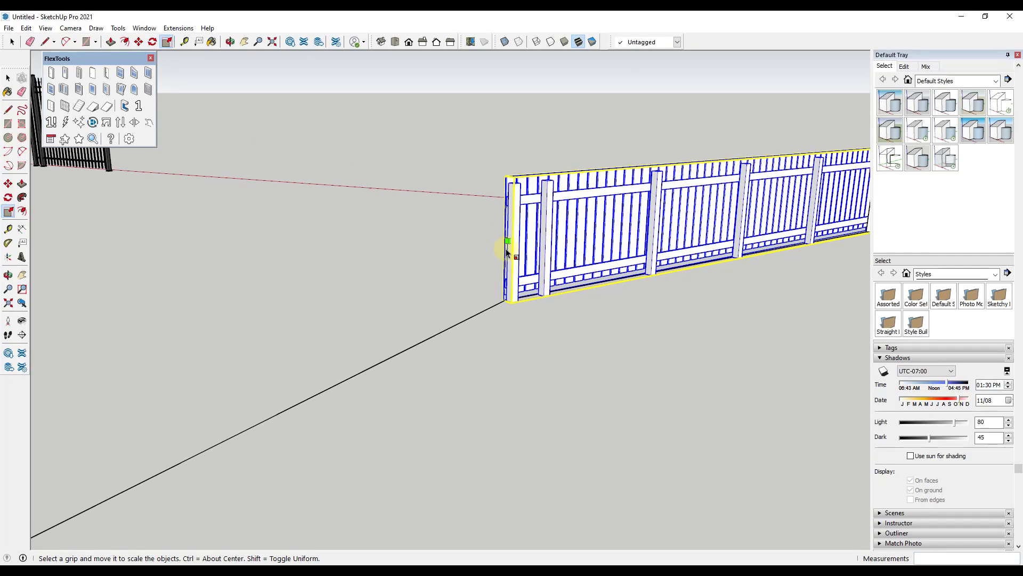
middle_drag(506, 285, 612, 333)
scroll(587, 335, down, 3)
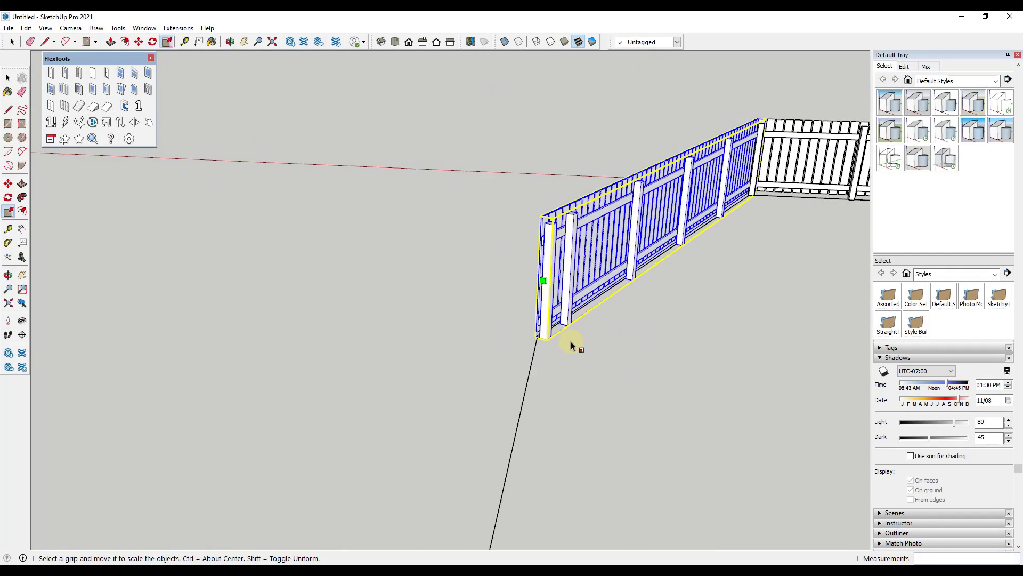
Step: Copy the second fence section so that the copy starts at its end post on the outline's next corner
scroll(632, 296, down, 2)
key(space)
key(m)
scroll(714, 203, up, 10)
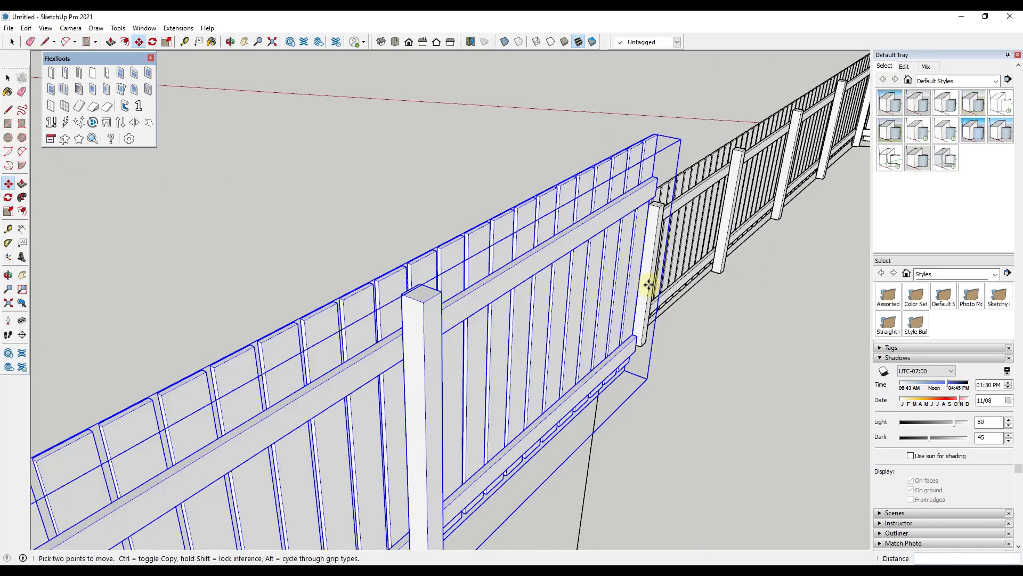
Step: Rotate the copied third section about the end of the second fence to line it up with the outline's third edge
key(q)
click(569, 340)
click(560, 320)
scroll(557, 322, down, 10)
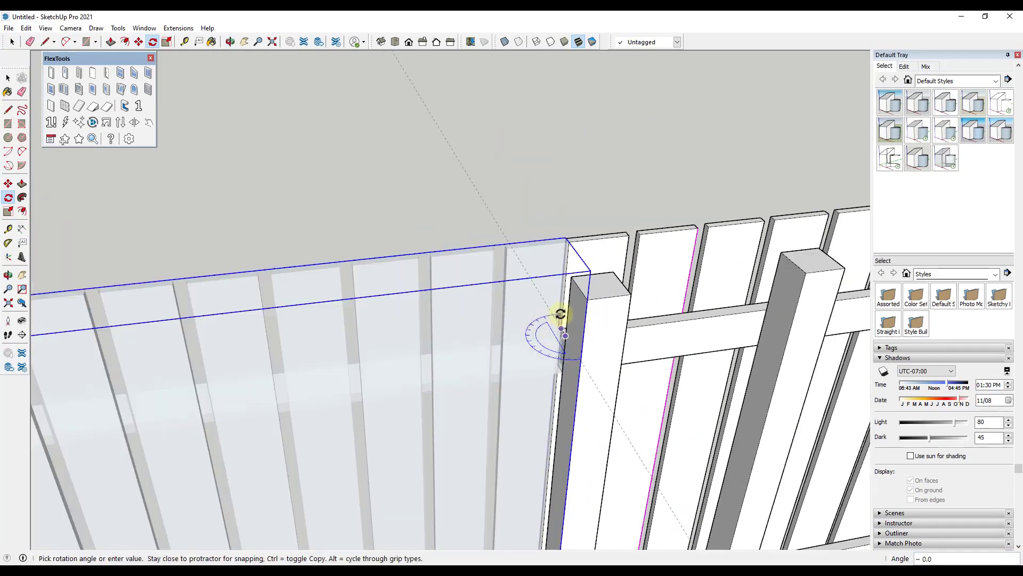
shift+middle_drag(384, 512, 840, 242)
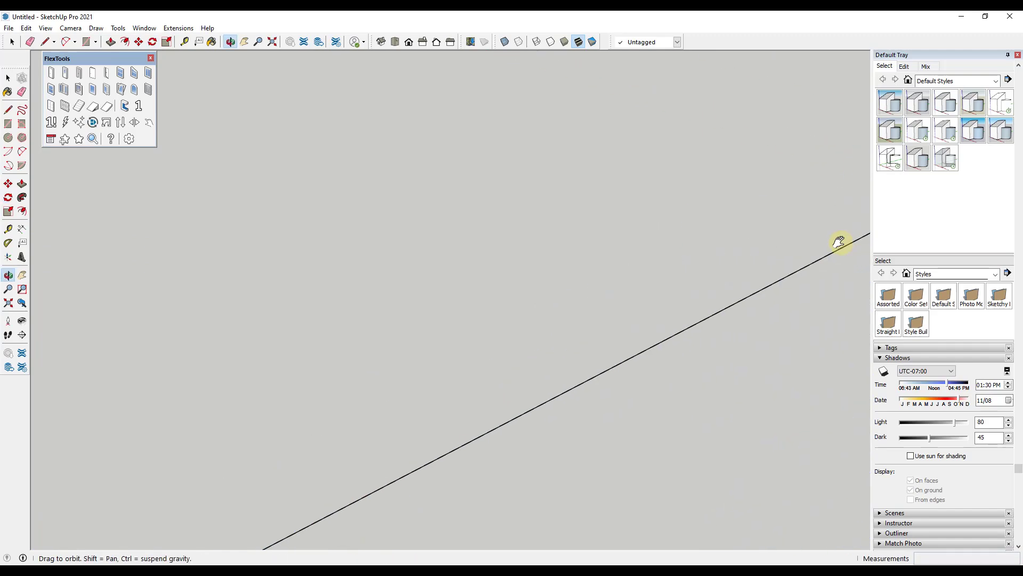
shift+middle_drag(373, 525, 869, 232)
scroll(880, 223, down, 1)
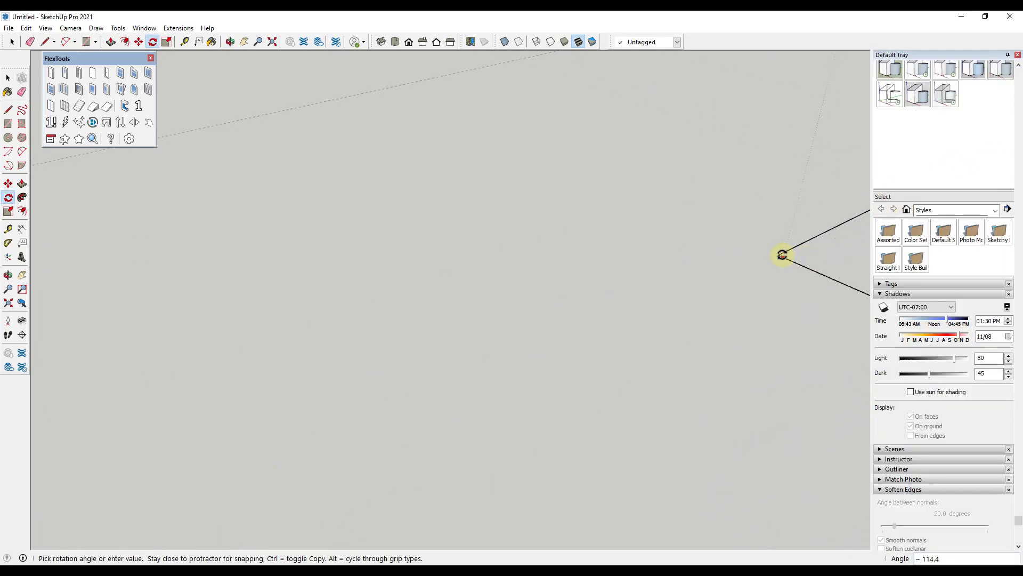
key(Escape)
scroll(486, 255, down, 6)
middle_drag(482, 247, 612, 356)
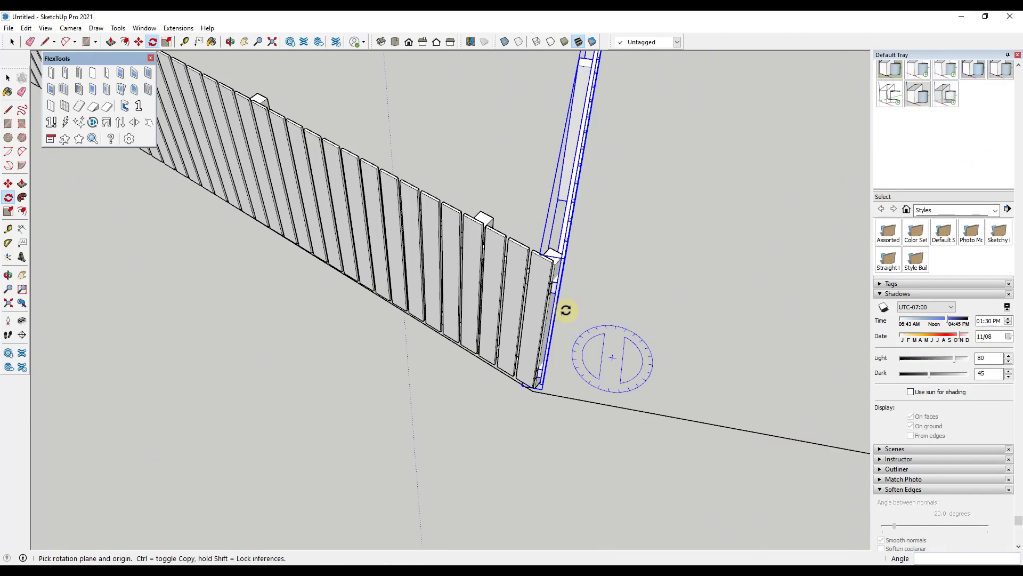
click(564, 274)
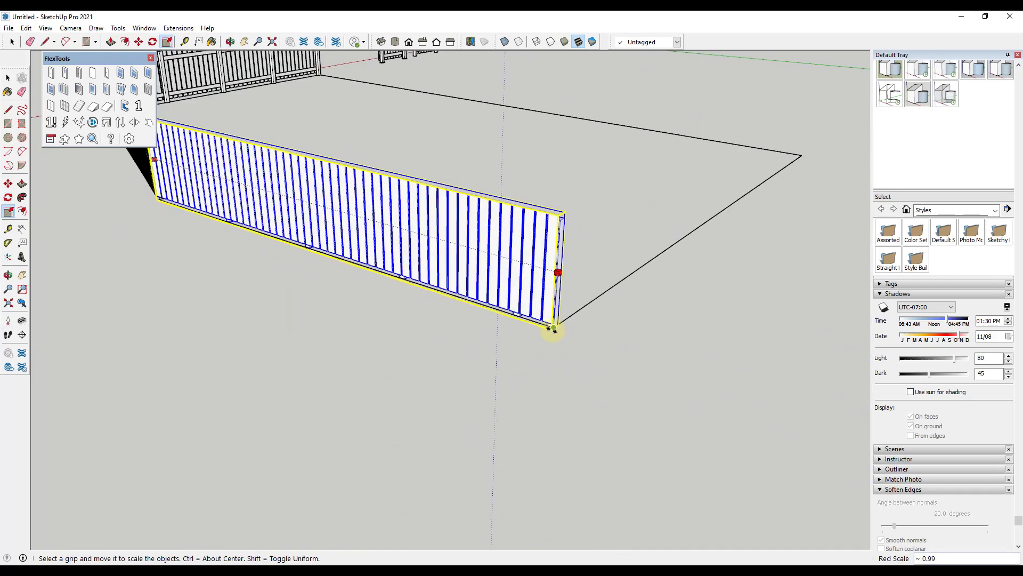
Step: Scale the third fence section to end exactly at the outline's next corner, at a red scale of about 0.99
click(552, 327)
click(596, 293)
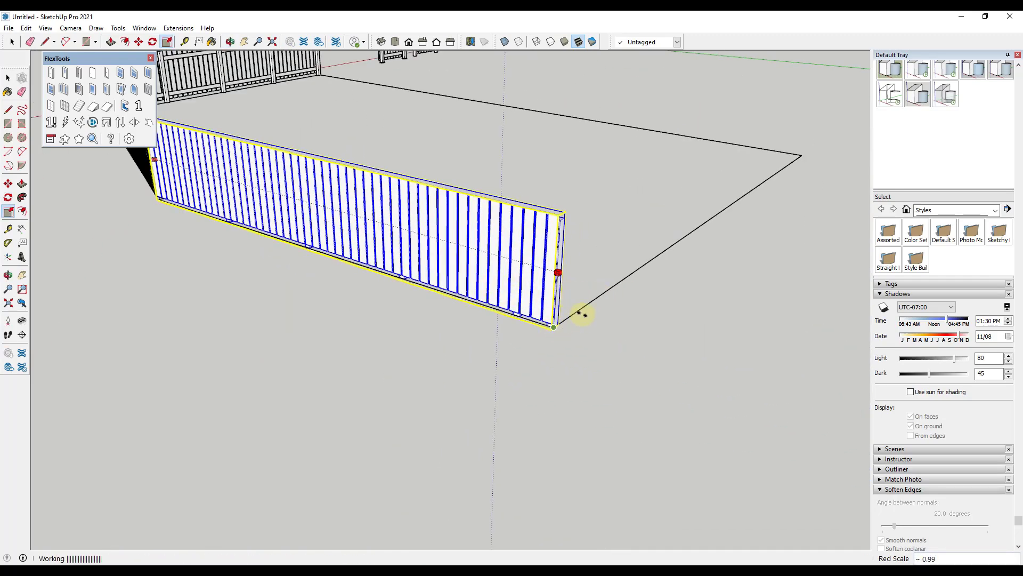
middle_drag(580, 313, 543, 279)
middle_drag(367, 261, 469, 214)
middle_drag(520, 235, 379, 268)
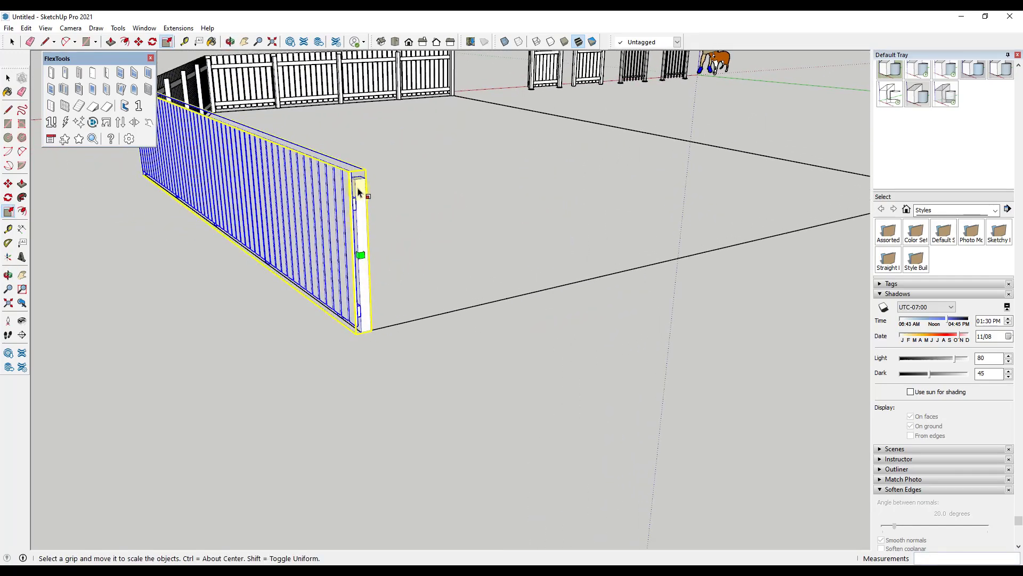
middle_drag(358, 184, 359, 239)
Step: Copy the third fence section to the outline corner at its free end as the fourth section
scroll(360, 239, down, 2)
scroll(201, 233, up, 2)
key(q)
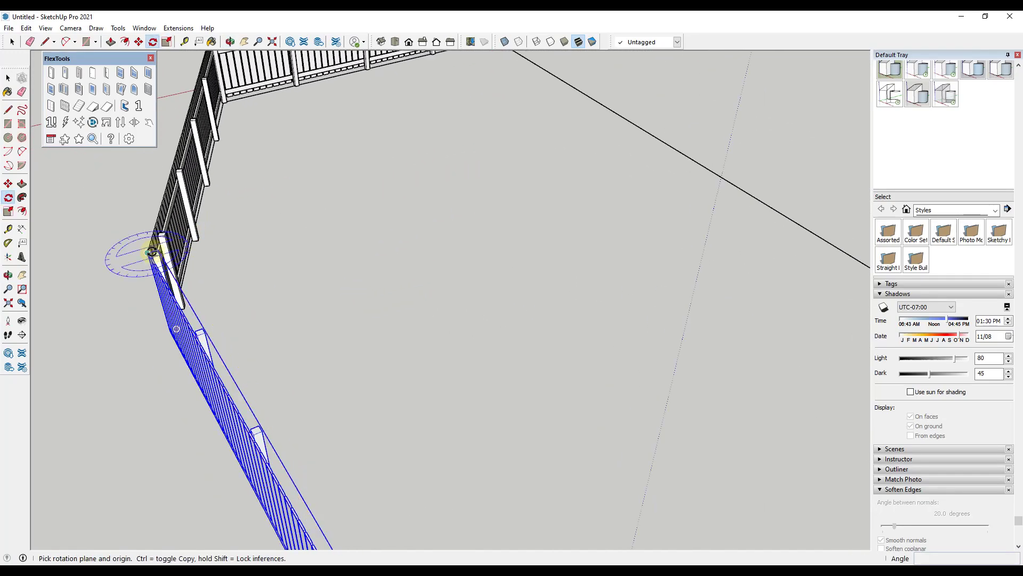
key(space)
key(m)
click(149, 252)
scroll(201, 354, down, 2)
click(281, 491)
Step: Rotate the copied fourth section about the shared corner so that it runs along the outline's fourth edge
key(q)
click(377, 235)
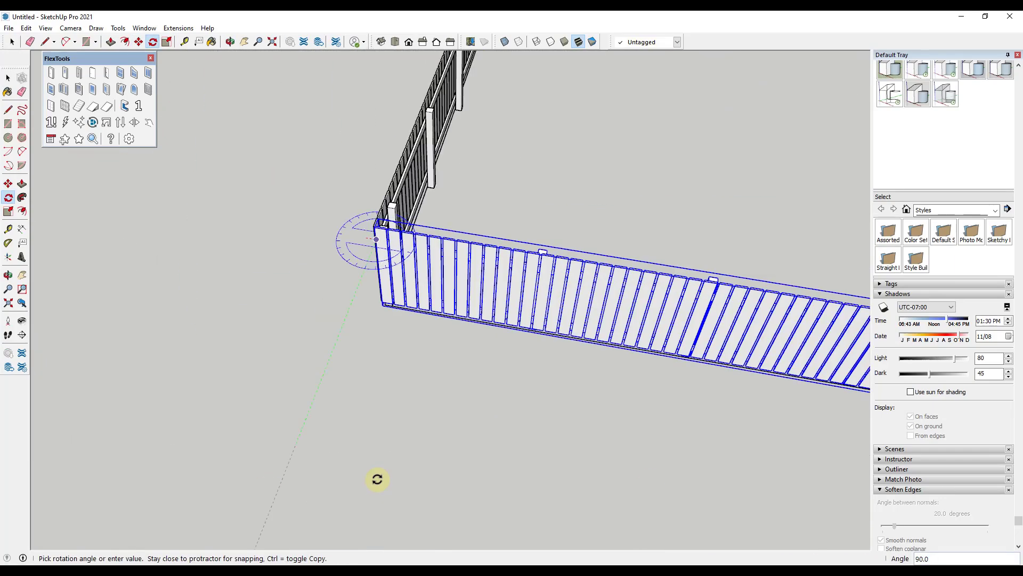
click(377, 480)
key(m)
scroll(544, 388, down, 1)
scroll(543, 388, up, 2)
scroll(517, 298, down, 3)
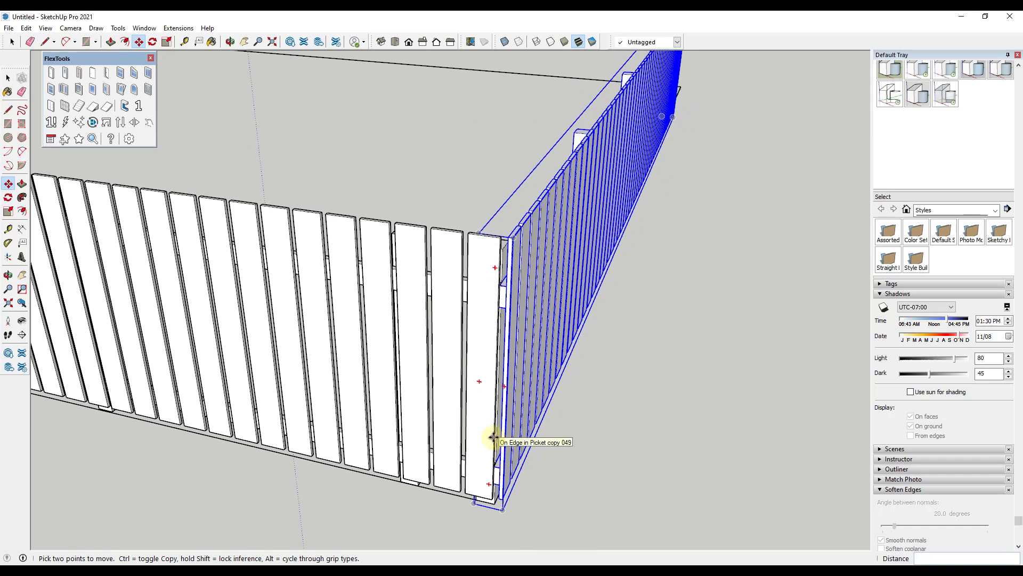
key(space)
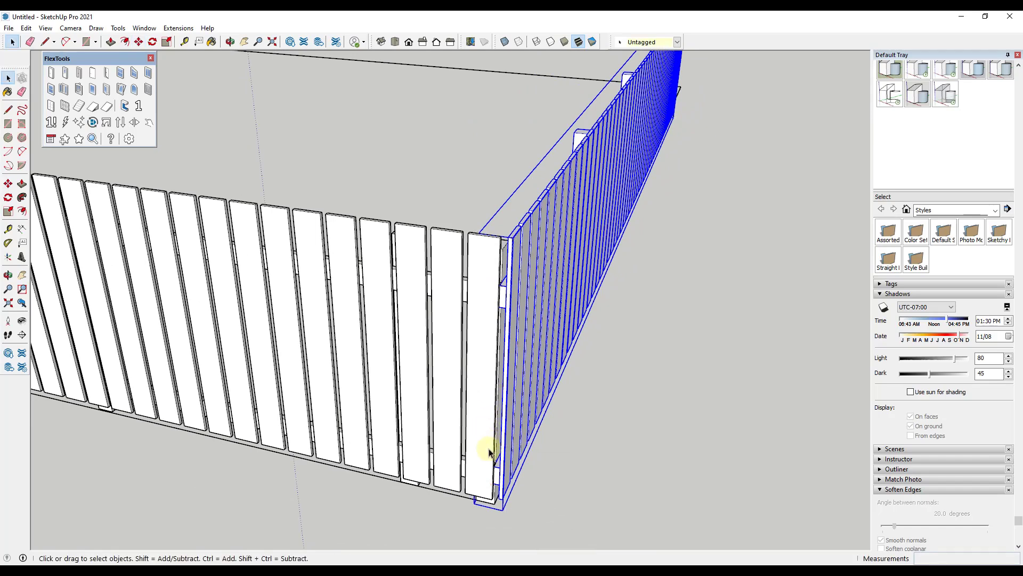
click(719, 569)
click(780, 525)
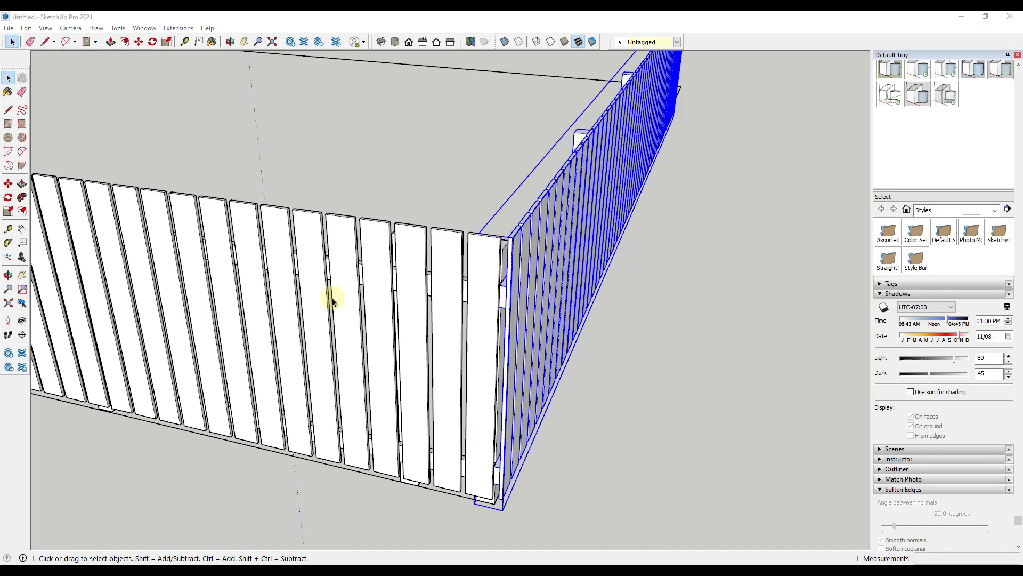
Step: Set the third fence section's Connect option to Right to Picket in its component options and apply it
scroll(516, 267, up, 1)
click(496, 257)
right_click(497, 259)
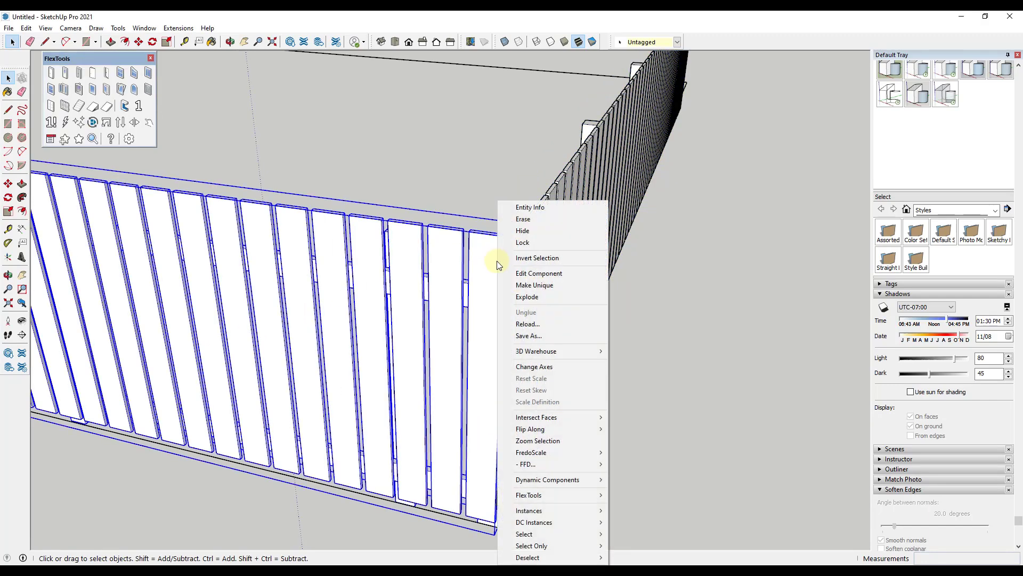
mouse_move(572, 480)
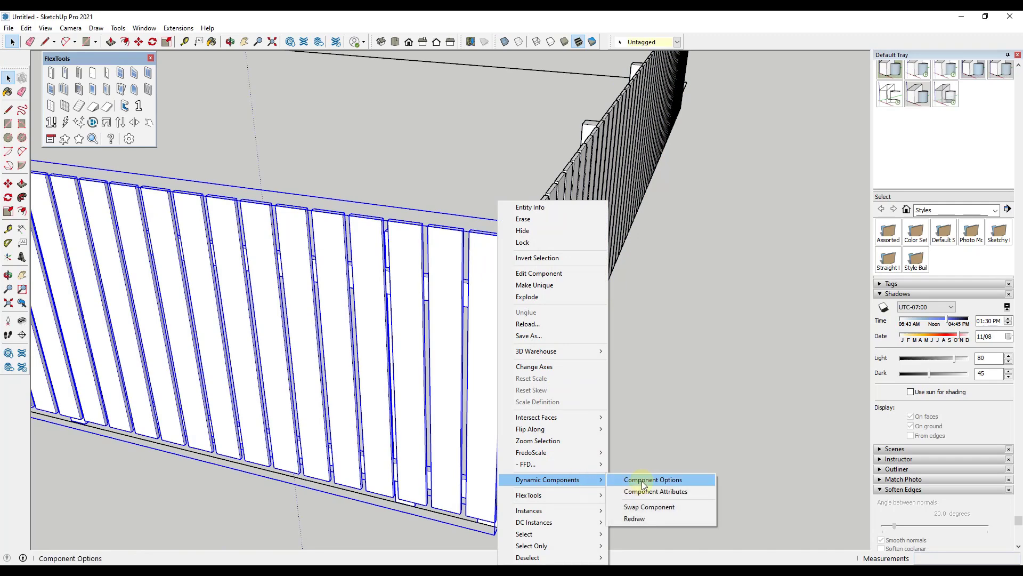
click(661, 480)
scroll(122, 392, down, 1)
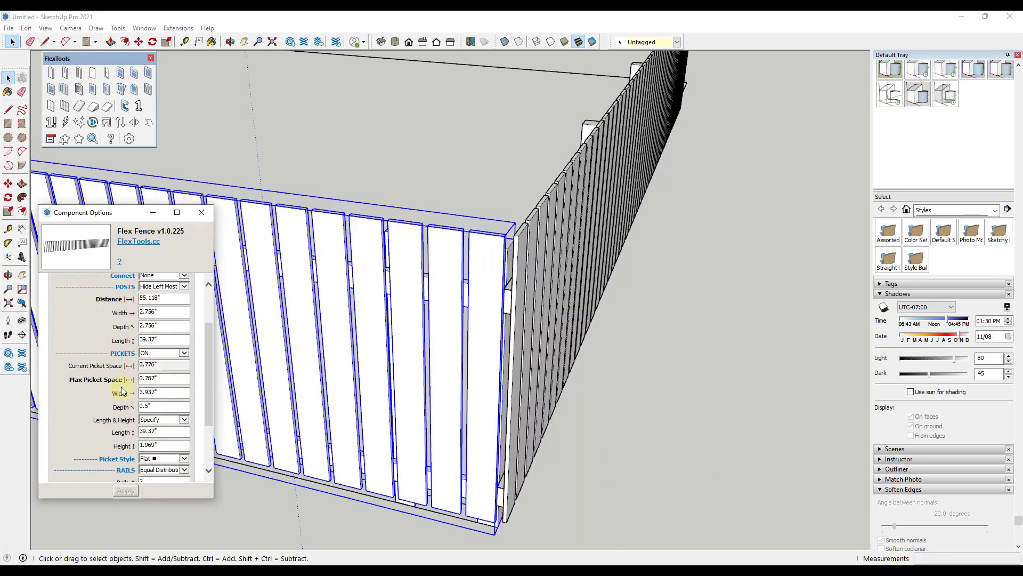
scroll(138, 374, up, 1)
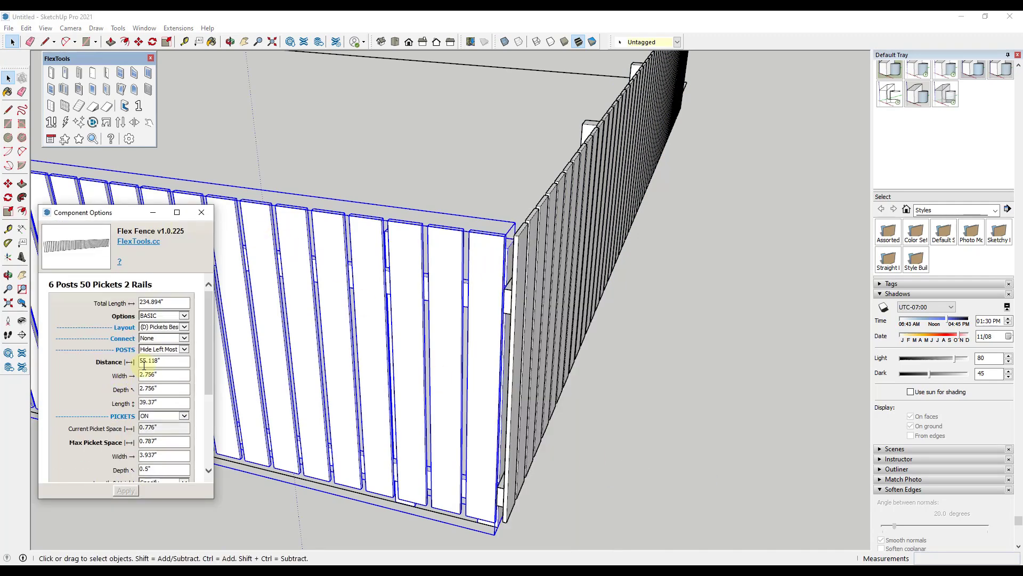
click(158, 339)
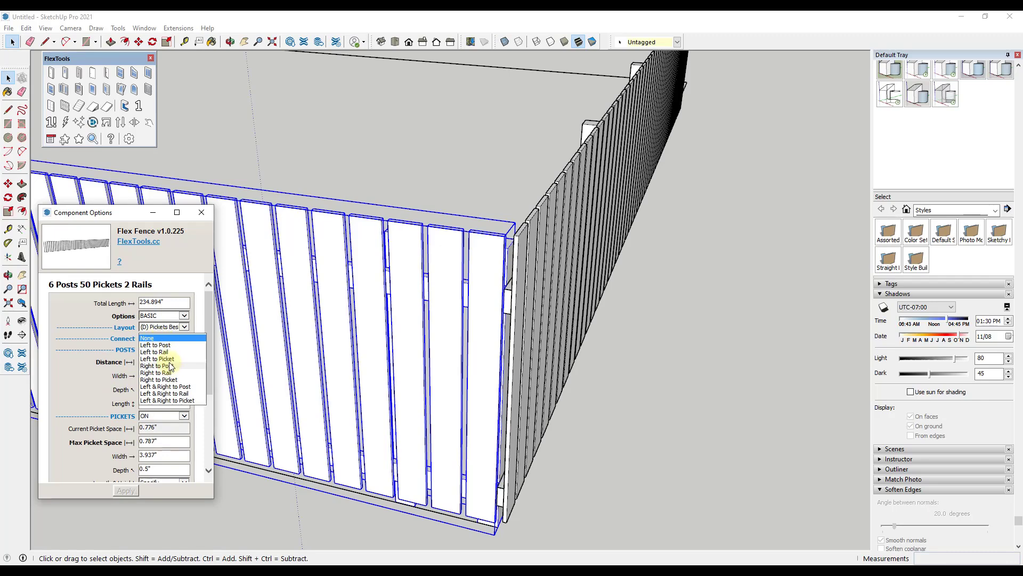
click(172, 379)
click(123, 491)
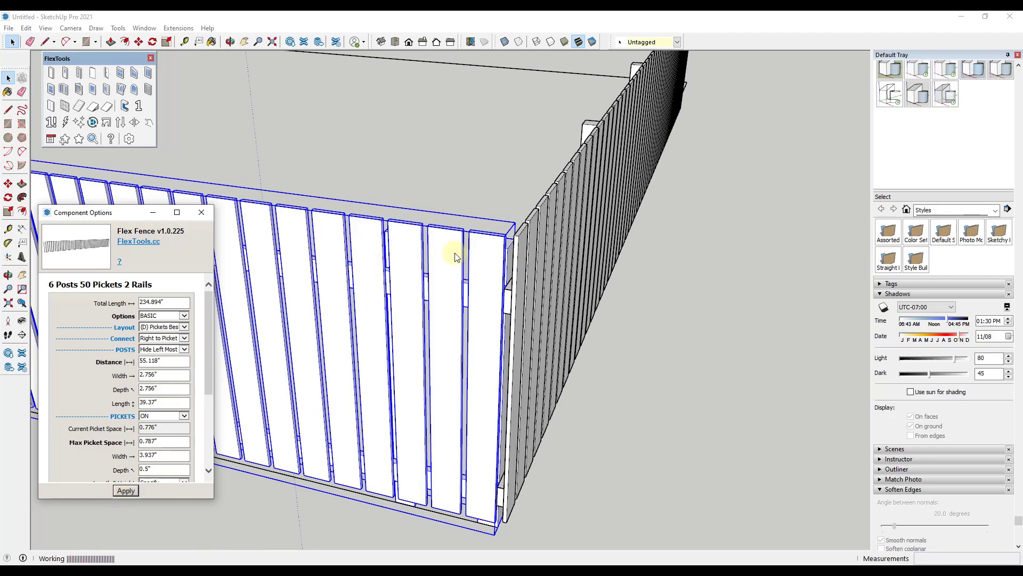
Step: Examine the picket joint between the third and fourth fence sections and the posts where the second and third sections meet
scroll(504, 255, up, 5)
scroll(504, 256, down, 3)
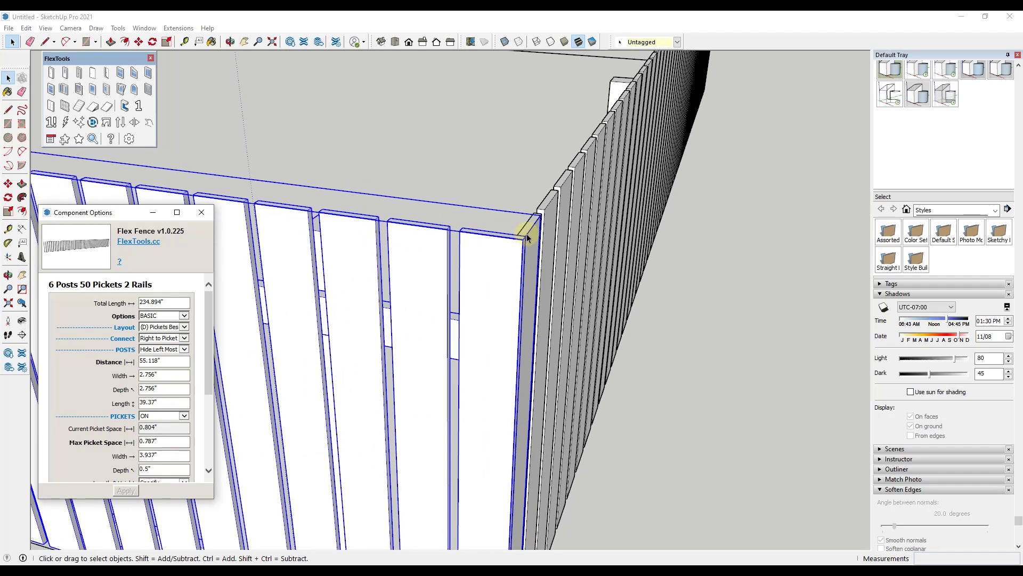
middle_drag(523, 231, 521, 275)
scroll(520, 274, up, 1)
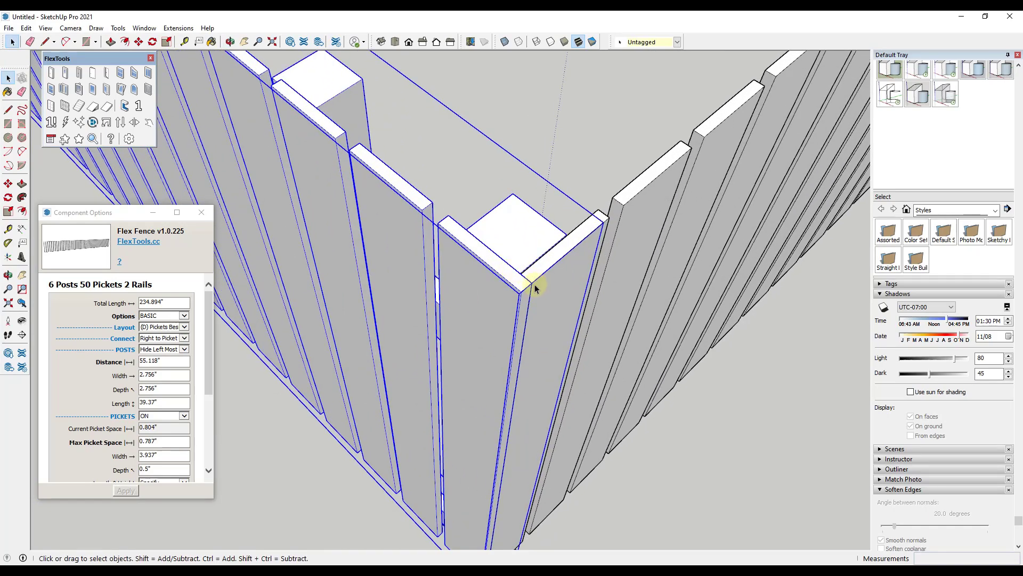
scroll(534, 288, down, 1)
middle_drag(549, 313, 565, 224)
scroll(508, 460, down, 1)
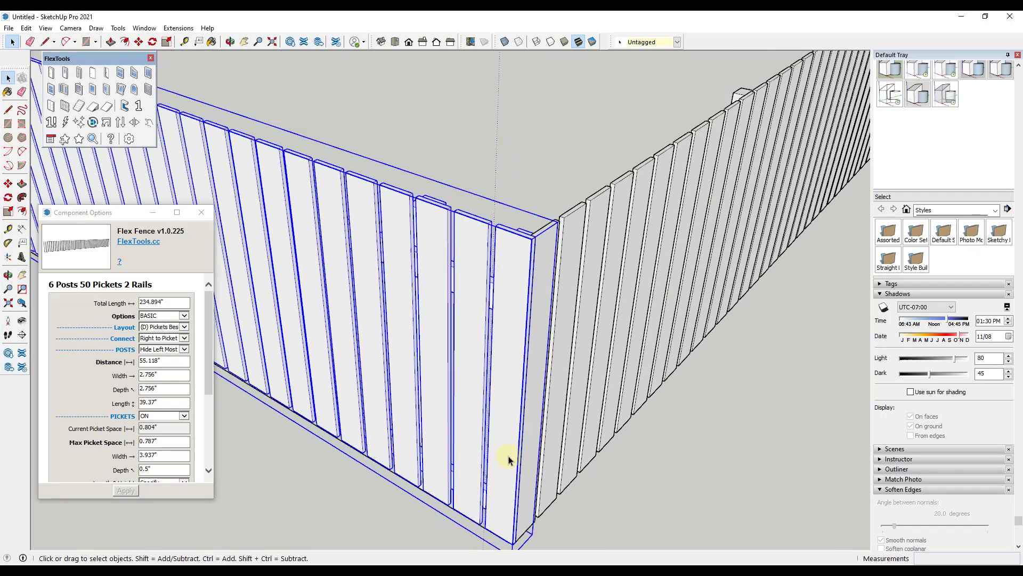
scroll(509, 459, down, 4)
middle_drag(517, 447, 53, 397)
scroll(621, 238, down, 1)
scroll(453, 212, up, 6)
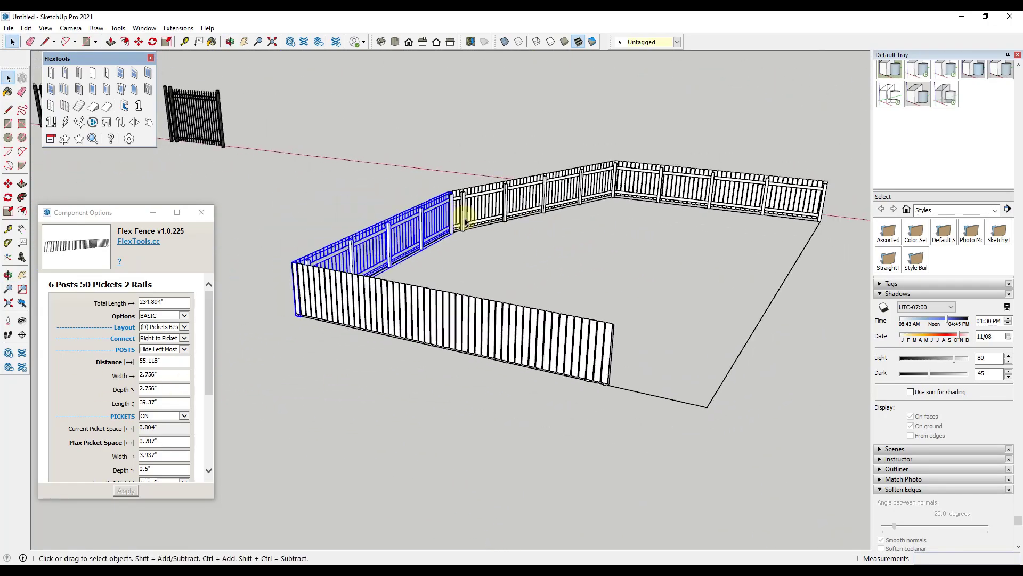
scroll(457, 219, down, 3)
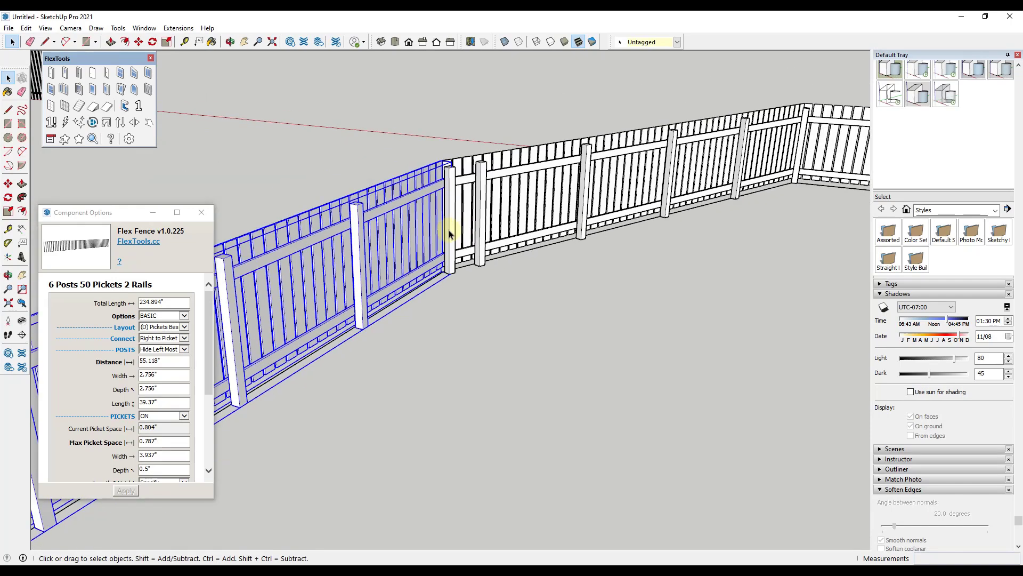
middle_drag(452, 228, 599, 283)
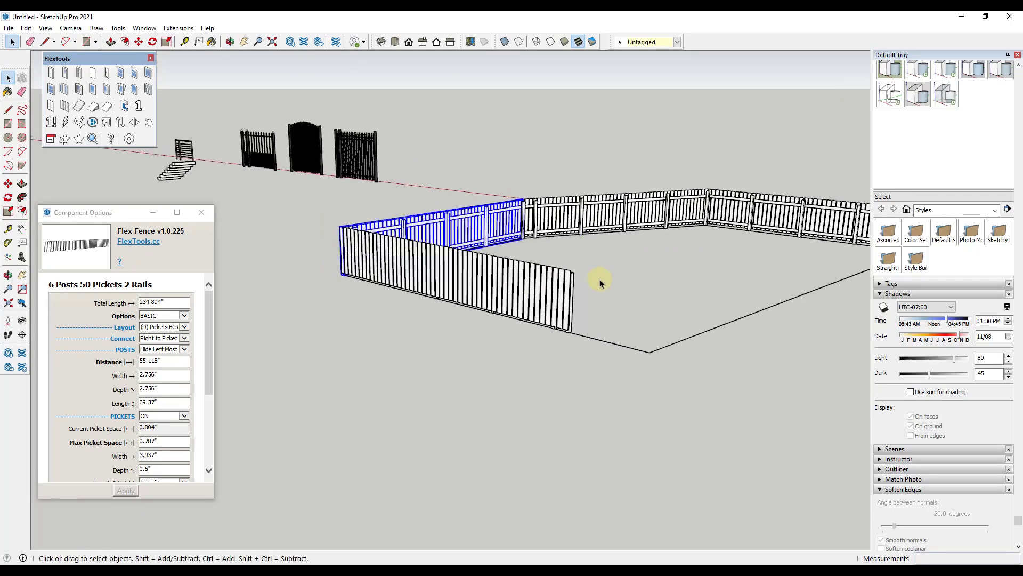
Step: Scale the fourth fence section so that its free end reaches the next corner of the outline
click(559, 306)
key(s)
drag(575, 300, 647, 350)
key(space)
Step: Select the black metal fence with the straight picket tops and bring up its component options
middle_drag(640, 341, 130, 286)
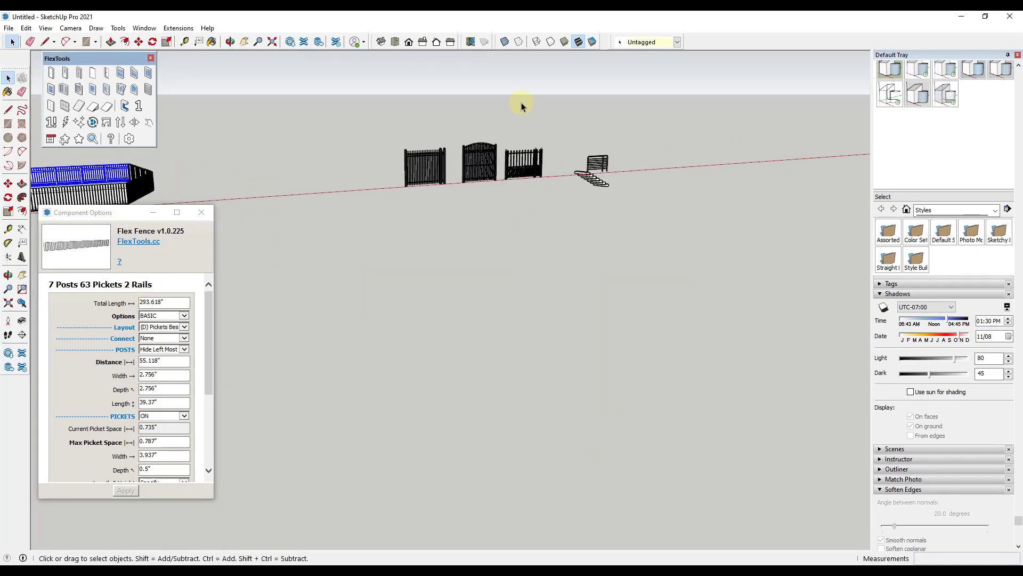
scroll(521, 112, up, 2)
scroll(397, 178, up, 4)
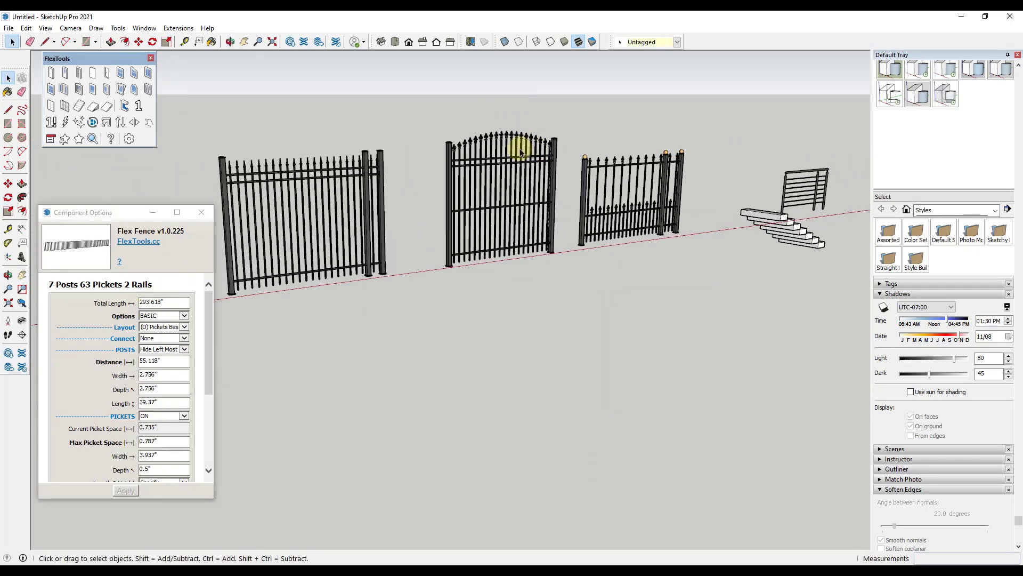
shift+middle_drag(408, 219, 526, 197)
scroll(466, 199, up, 1)
click(471, 199)
right_click(472, 199)
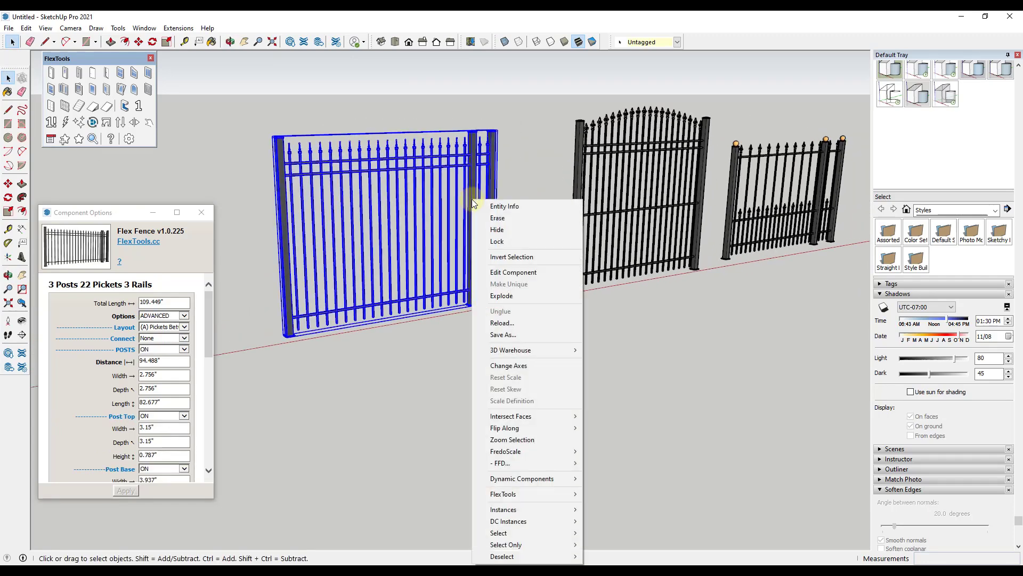
mouse_move(533, 478)
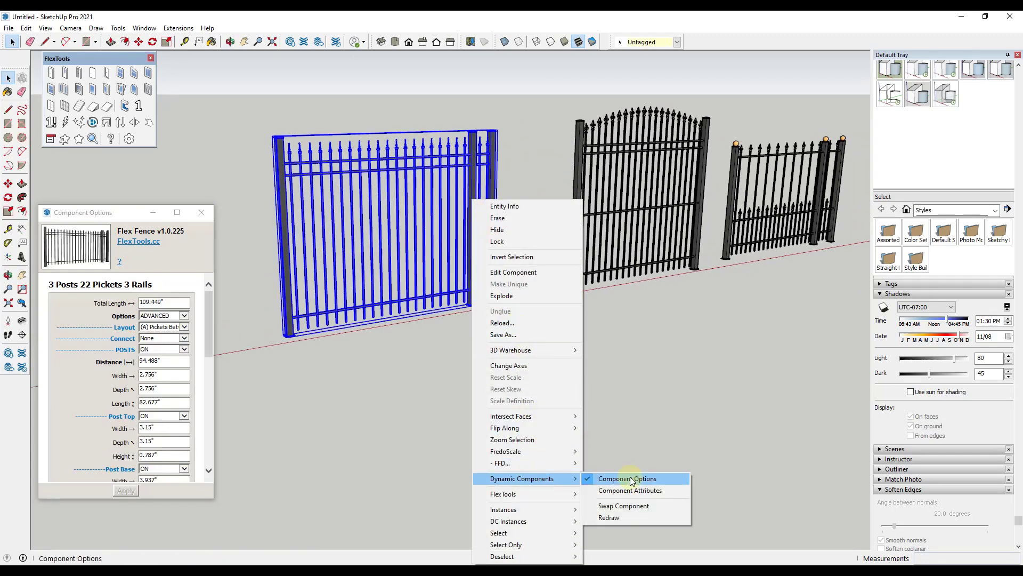
drag(111, 213, 110, 176)
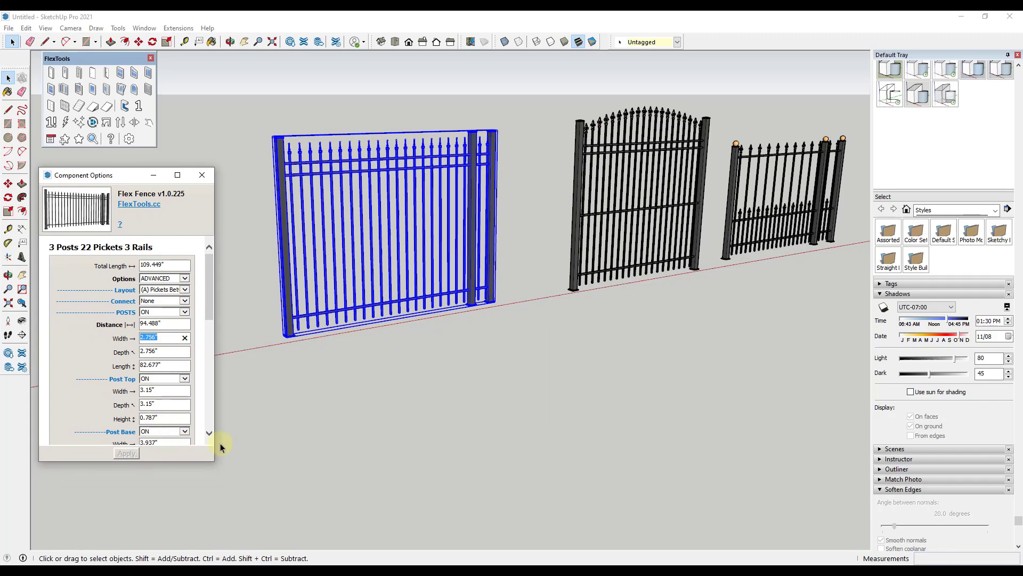
Step: Set the metal fence's picket width and depth to 0.75" each and apply the change
scroll(92, 367, down, 5)
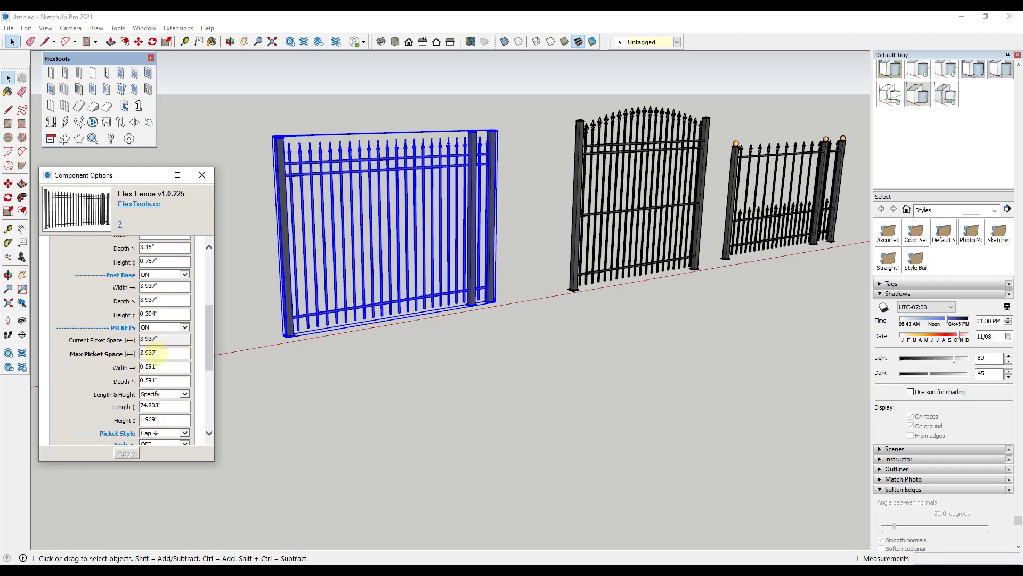
scroll(160, 357, down, 1)
double_click(171, 334)
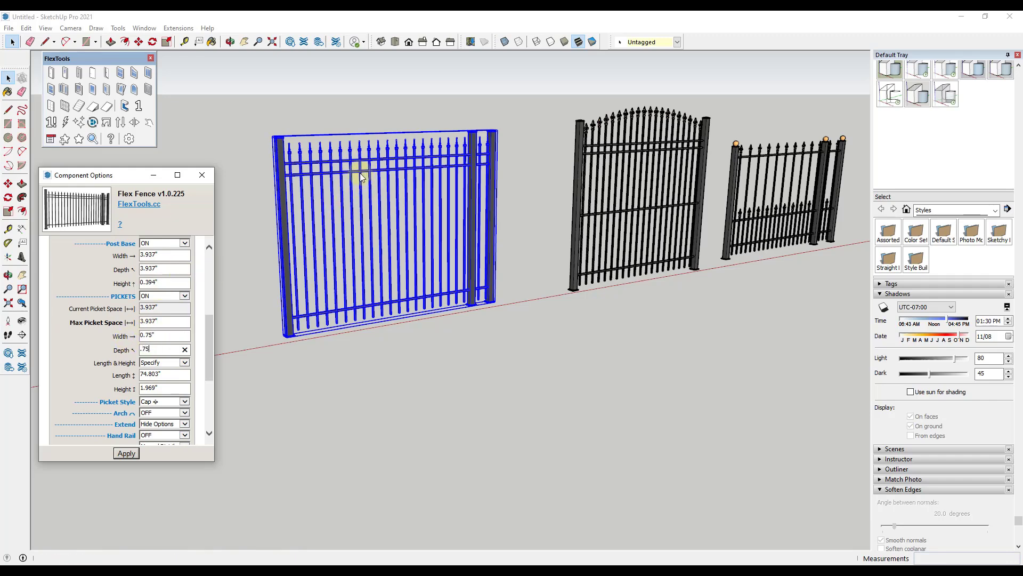
click(126, 453)
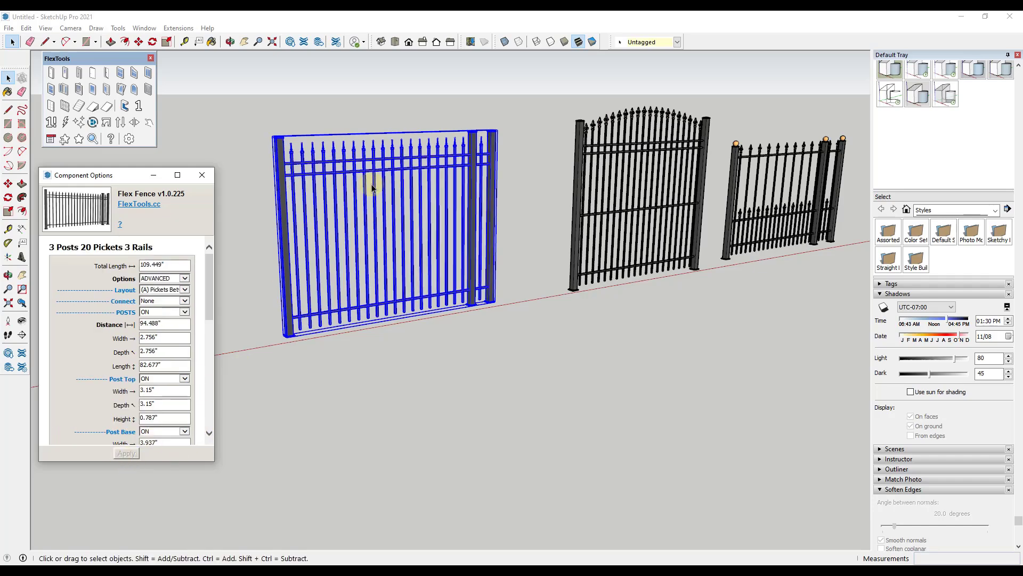
Step: Set the metal fence's post distance to 48"
scroll(372, 188, up, 3)
middle_drag(524, 206, 546, 202)
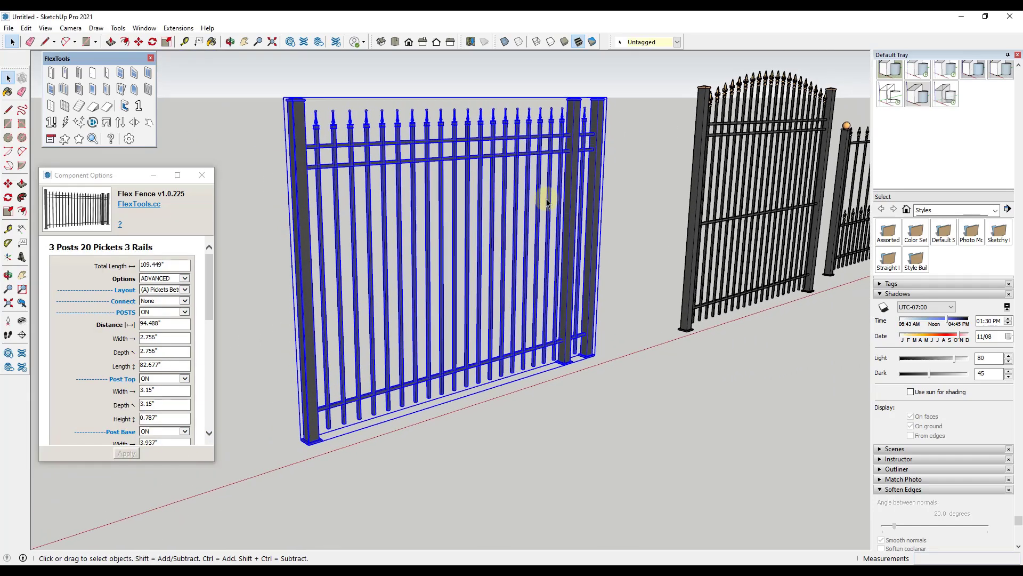
scroll(546, 201, down, 2)
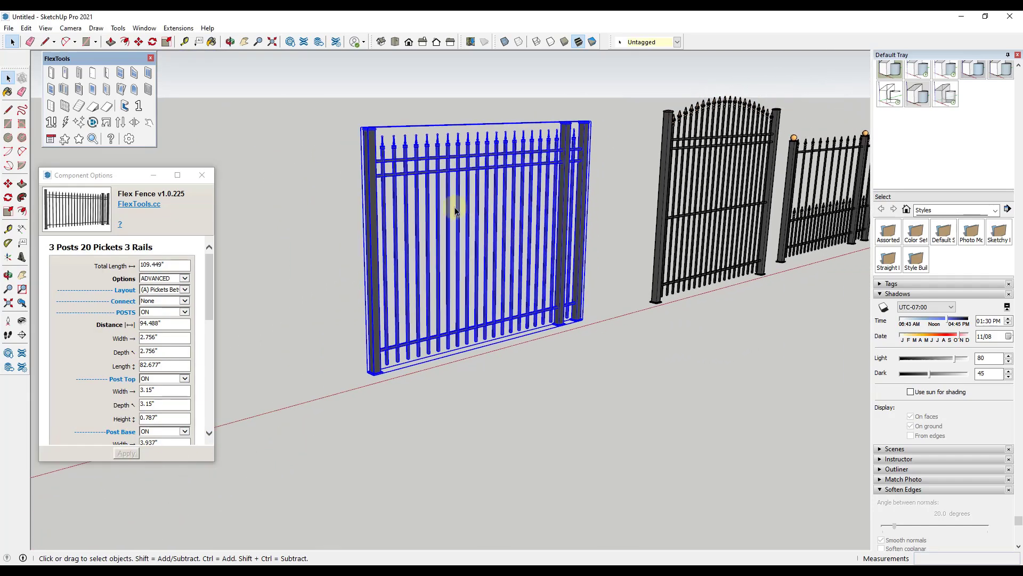
triple_click(177, 325)
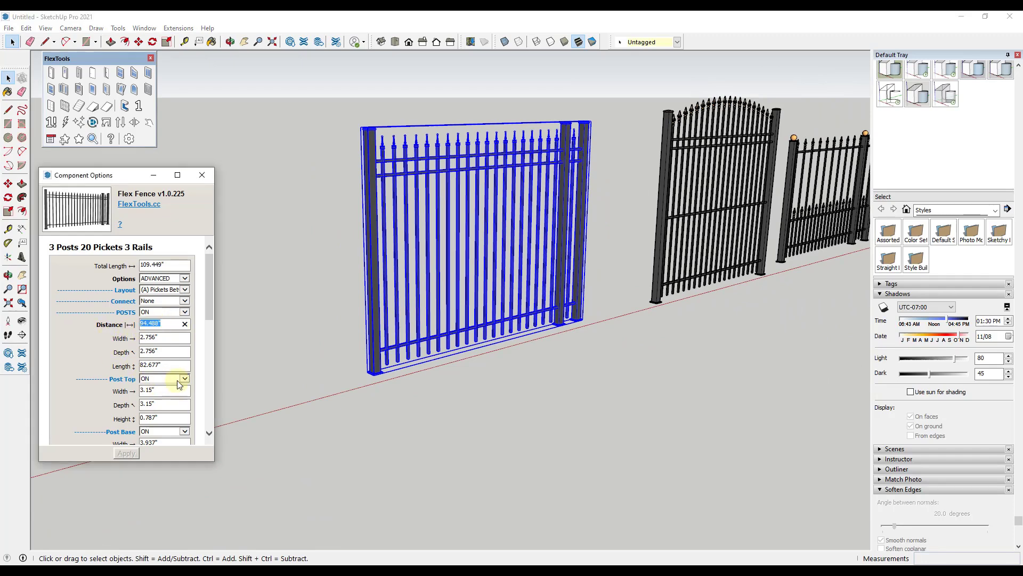
text(48)
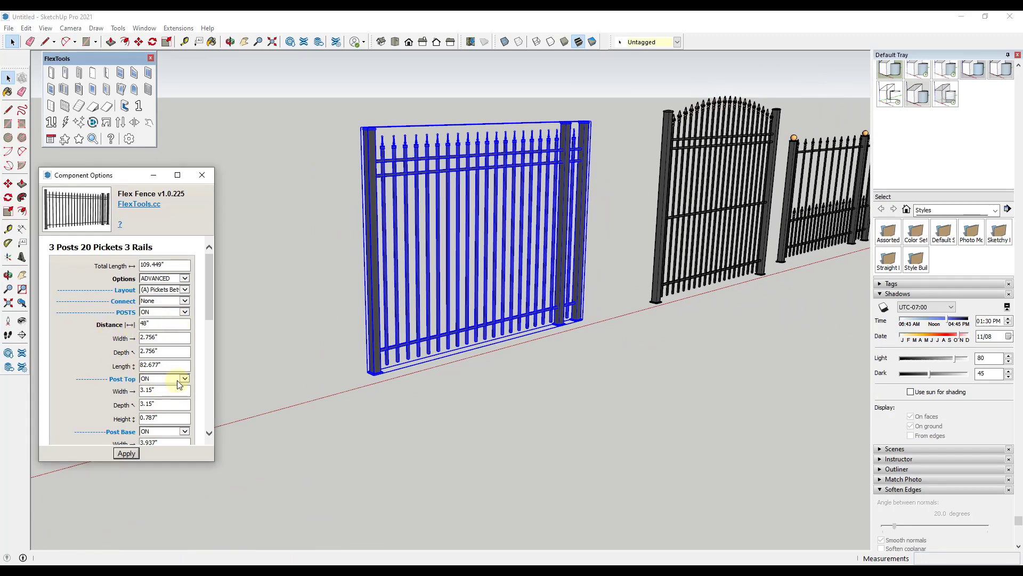
key(Return)
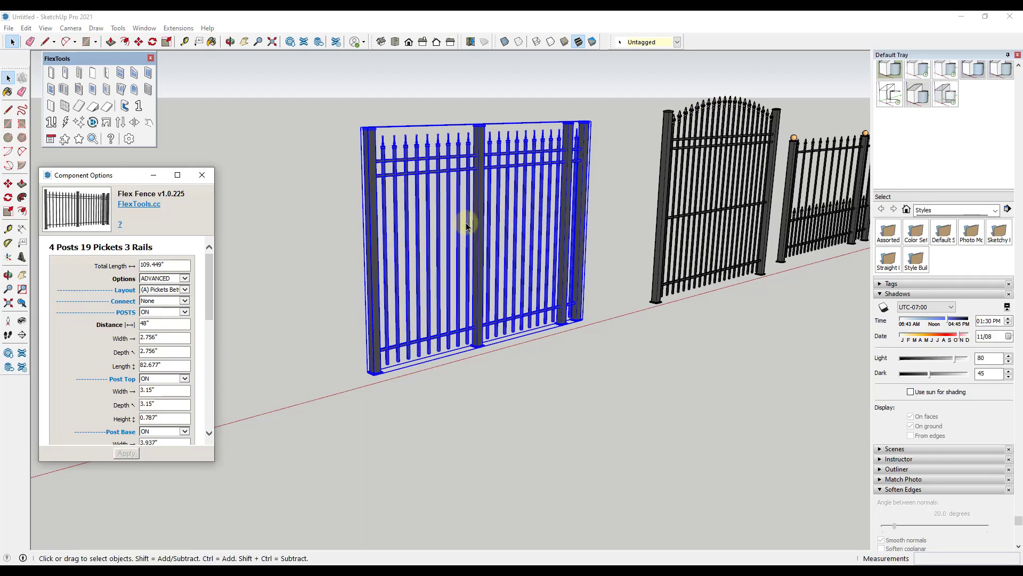
Step: Stretch the metal fence lengthwise from its free end, away from the arched fence, to a red scale of about 1.36
scroll(538, 213, down, 2)
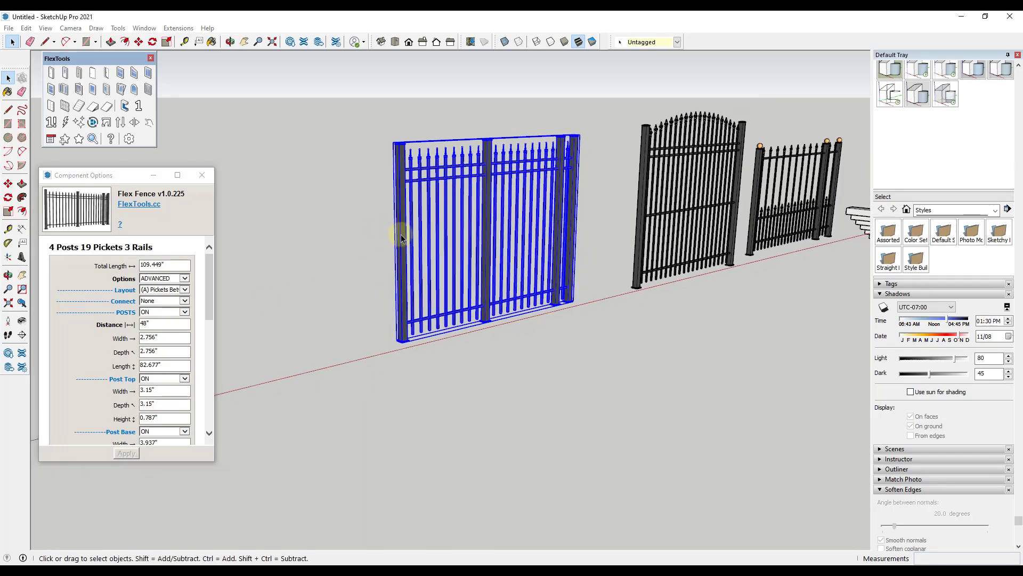
key(s)
drag(400, 242, 315, 257)
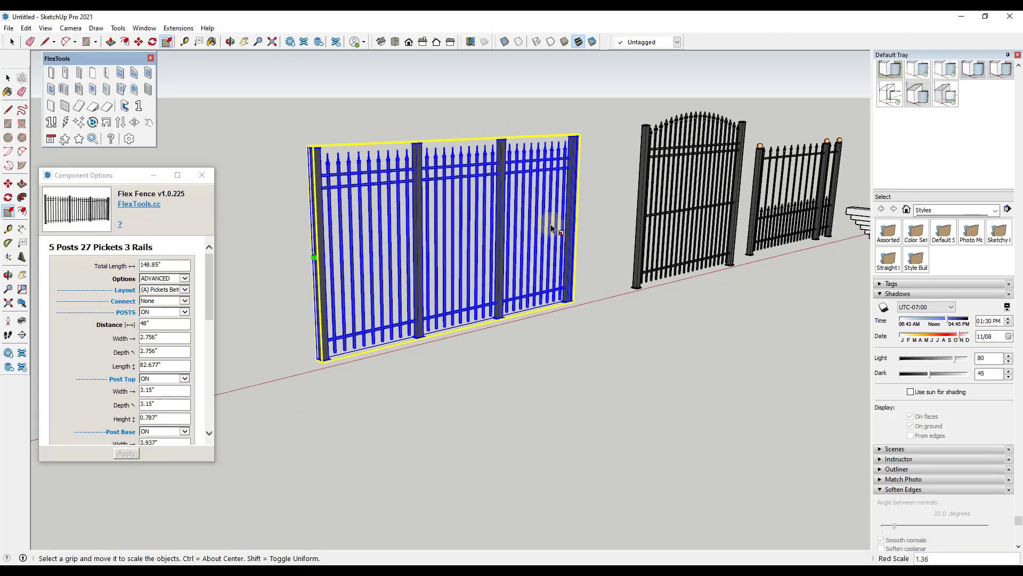
key(space)
click(587, 209)
click(448, 240)
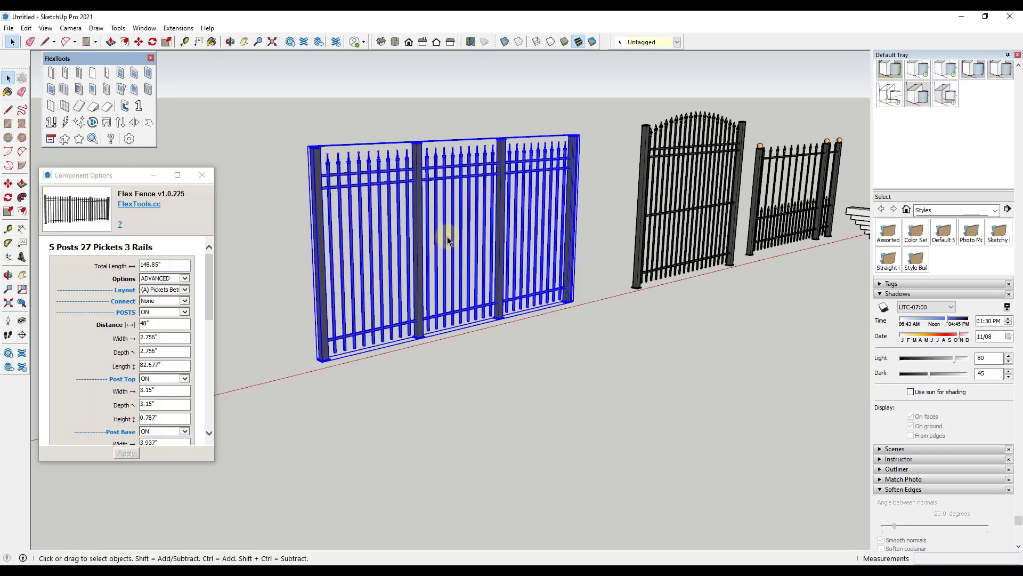
Step: Set the stretched metal fence's post distance to 96"
scroll(183, 350, down, 5)
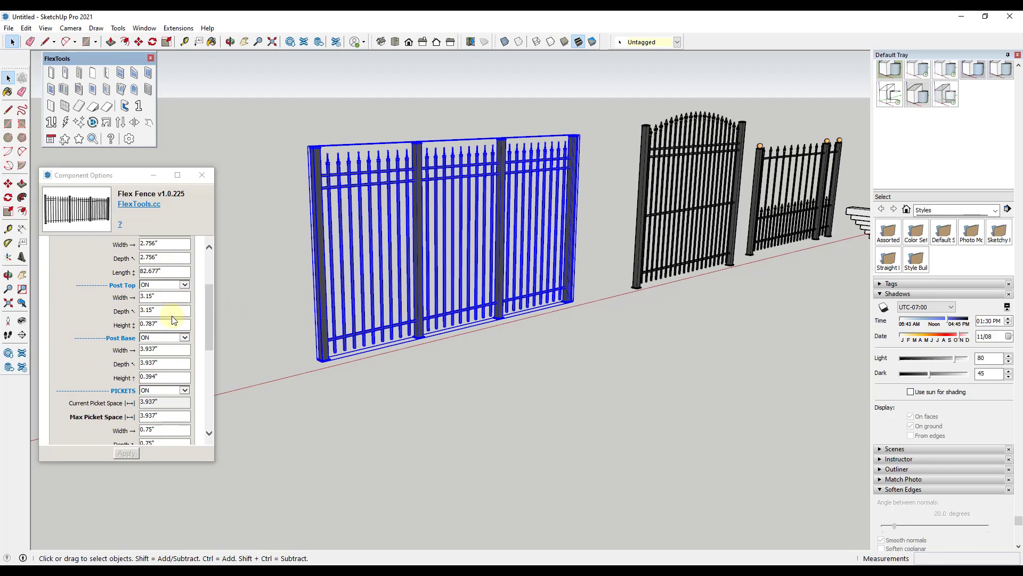
scroll(181, 350, up, 4)
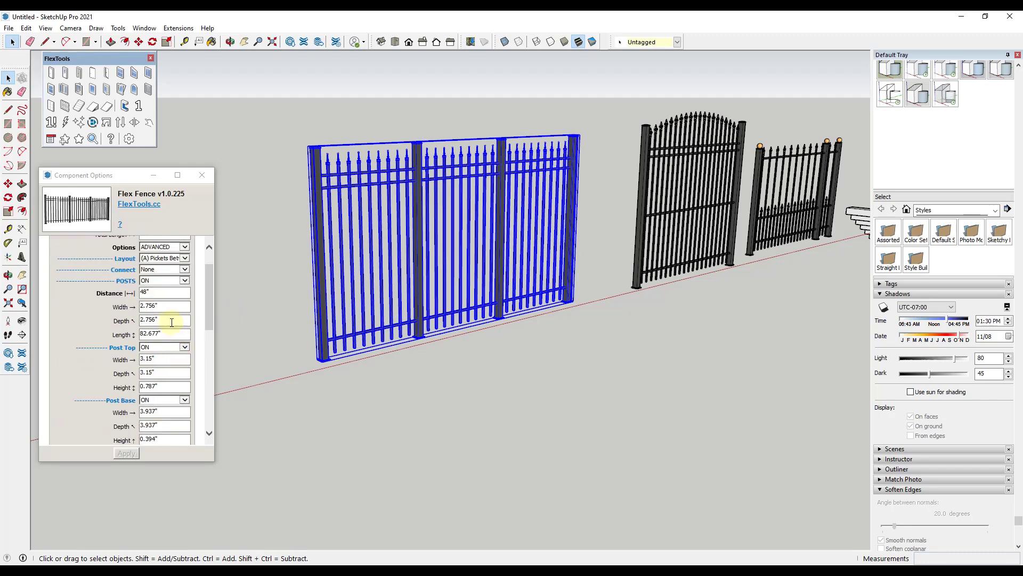
click(144, 291)
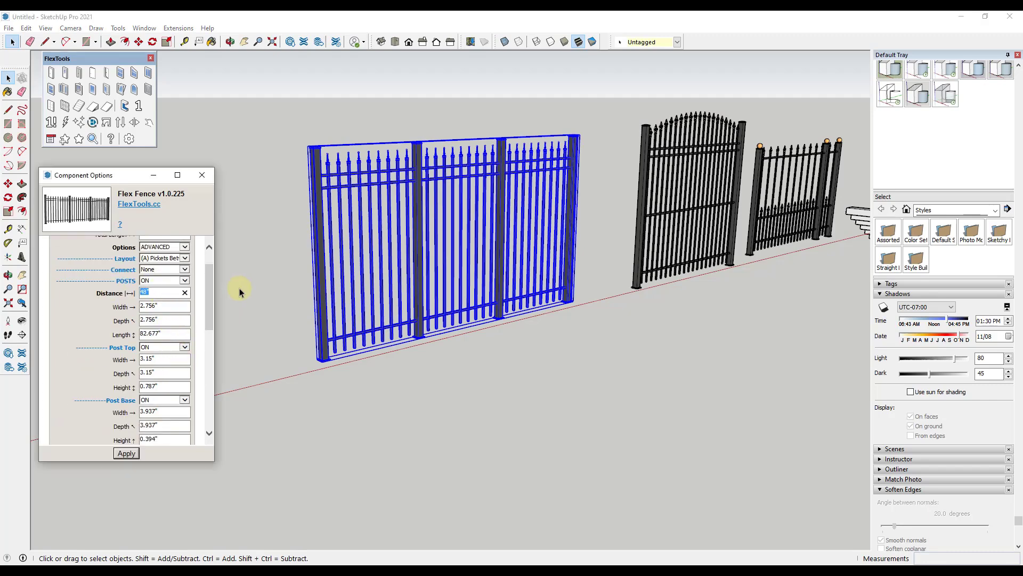
text(96)
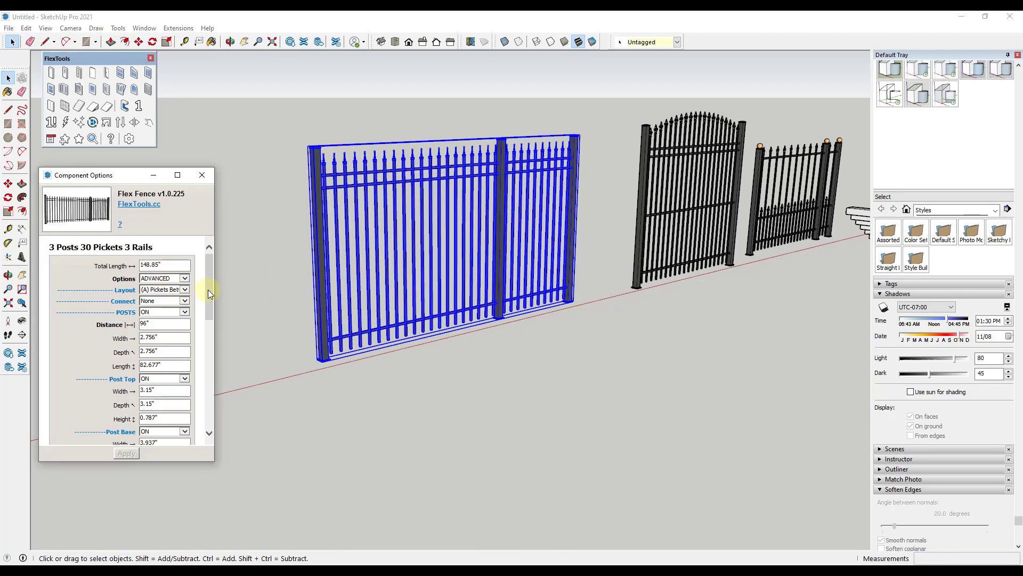
Step: Set the metal fence's picket Arch option to Between Posts and apply it
drag(208, 289, 207, 402)
click(160, 270)
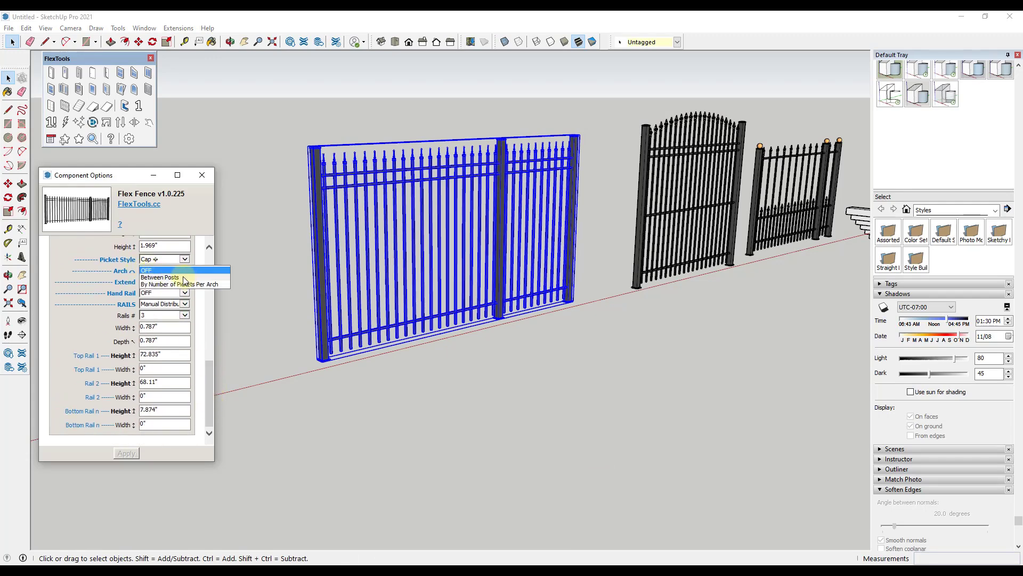
click(178, 278)
click(126, 454)
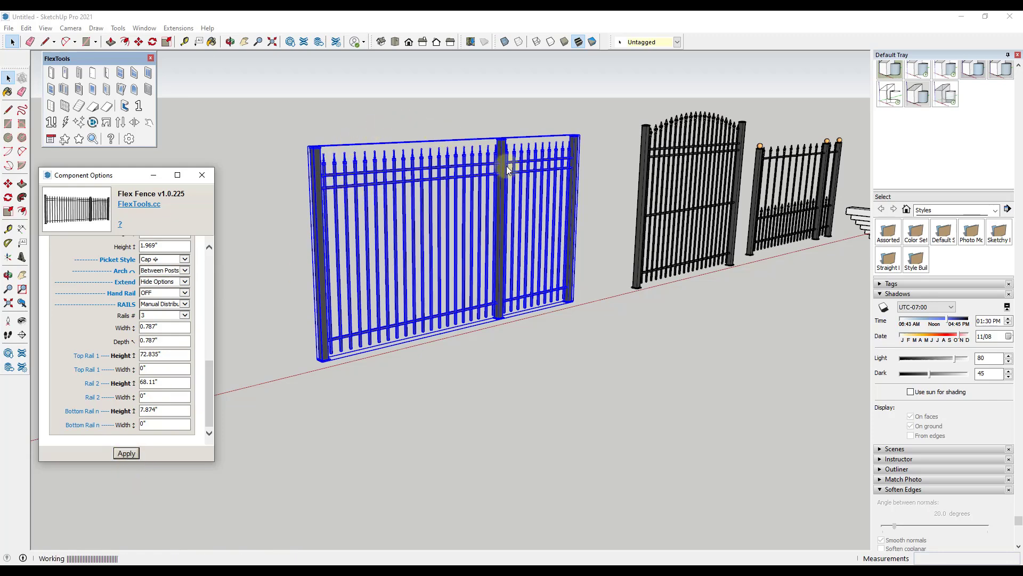
middle_drag(473, 177, 320, 141)
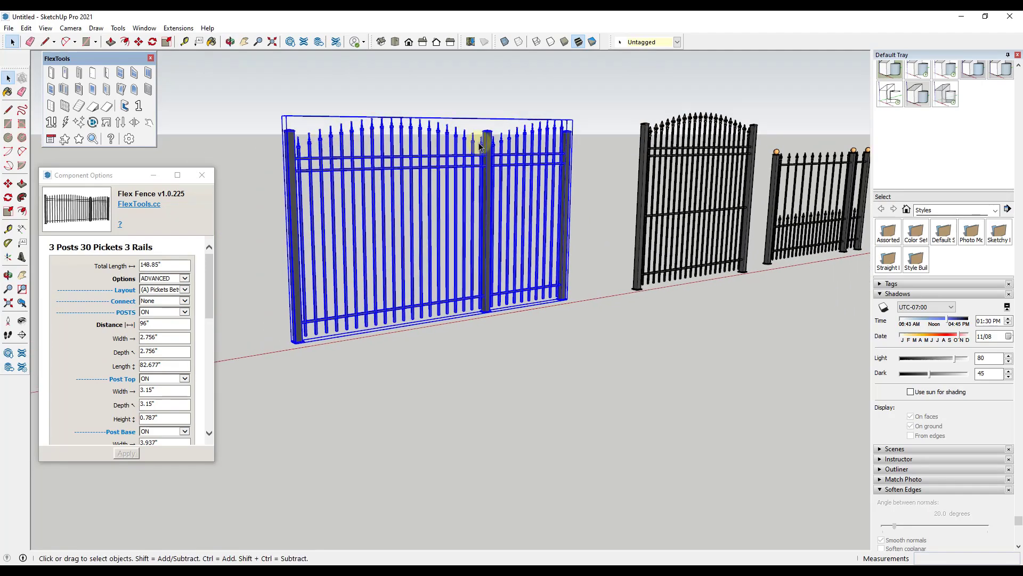
Step: Set the metal fence's Picket Style option to Top ▲ and apply it
scroll(351, 141, up, 5)
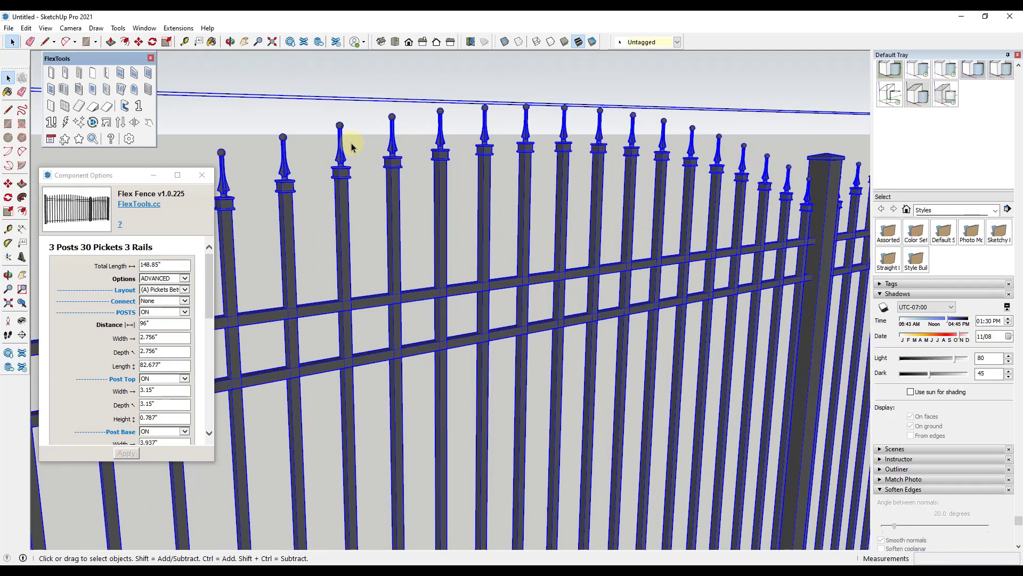
scroll(353, 152, up, 3)
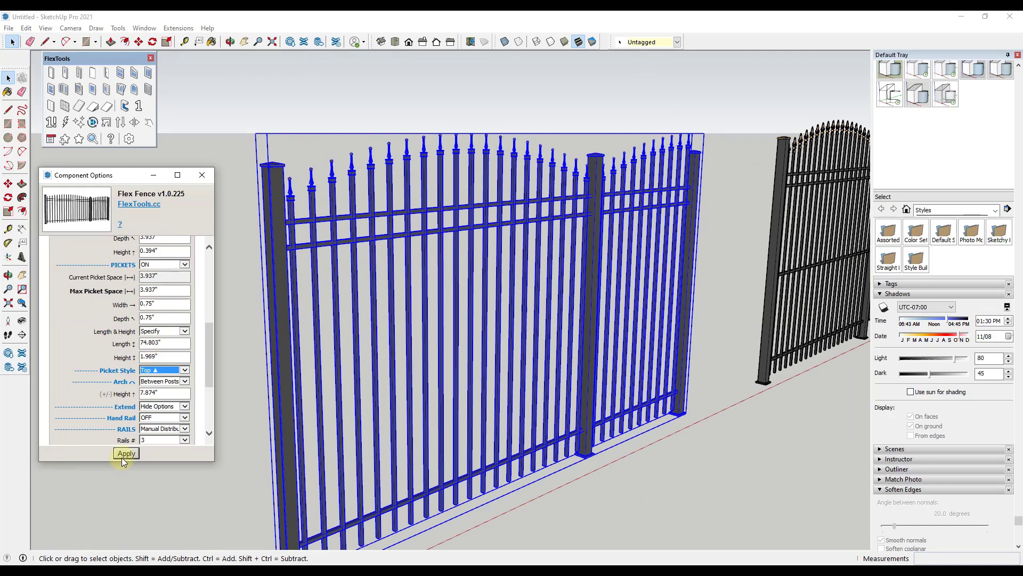
click(123, 455)
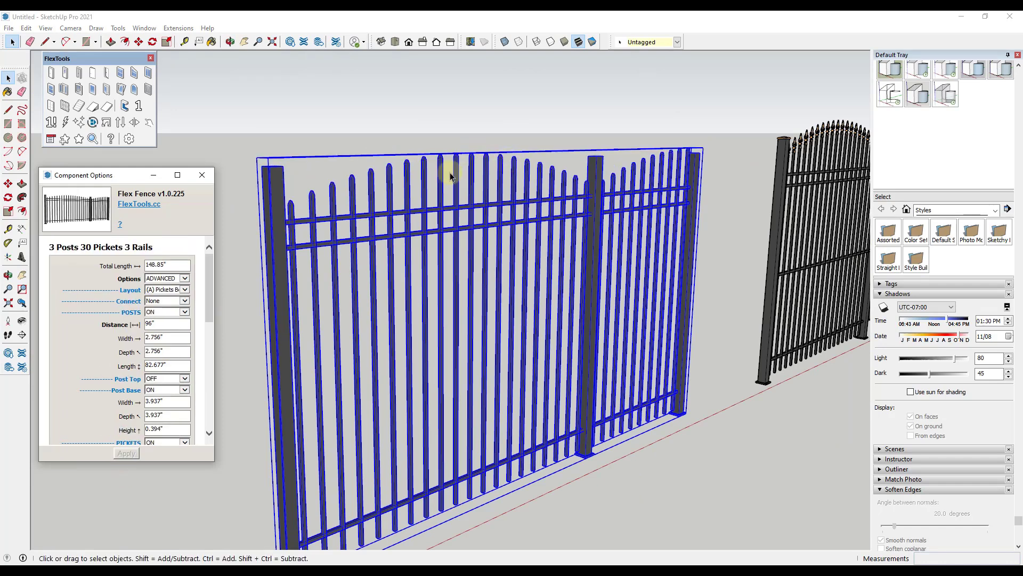
scroll(434, 178, up, 5)
scroll(443, 183, down, 4)
scroll(443, 183, down, 2)
middle_drag(463, 220, 451, 227)
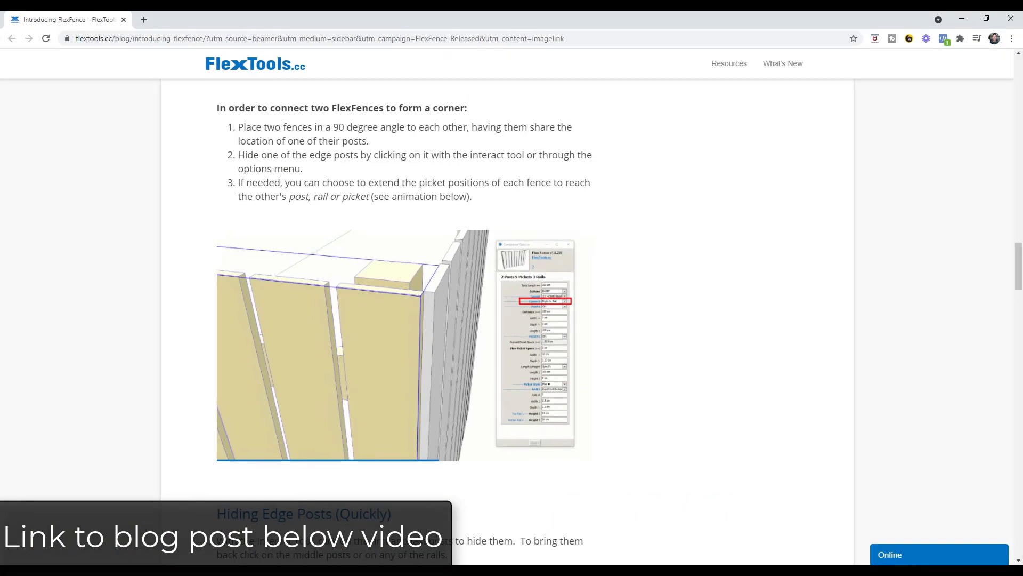
Step: Switch to the browser and read the FlexFence blog post's sections on hiding edge posts and using the fence on stairs
scroll(526, 382, down, 6)
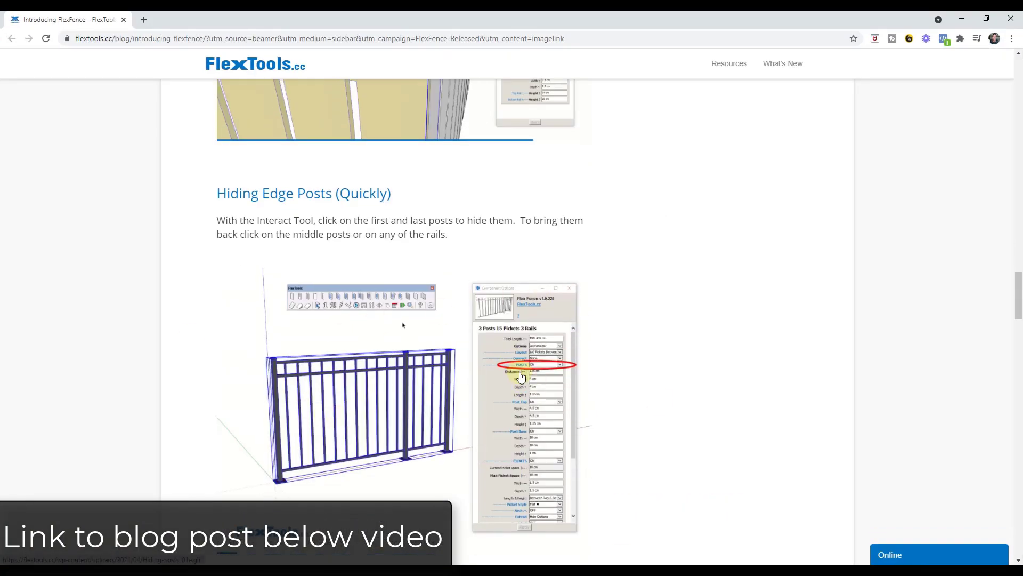
scroll(520, 375, down, 6)
scroll(501, 354, down, 6)
scroll(543, 327, up, 2)
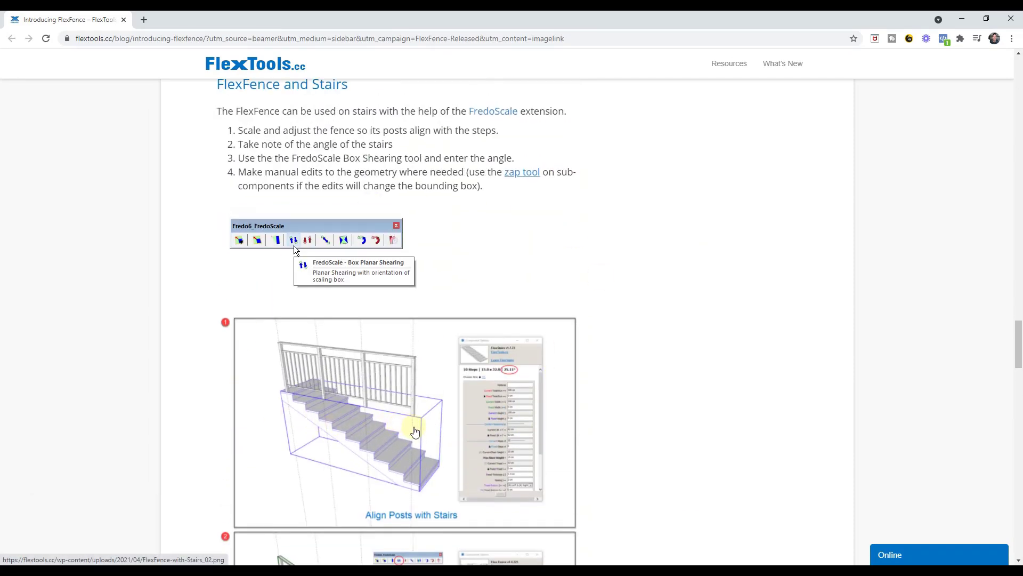
scroll(463, 411, down, 5)
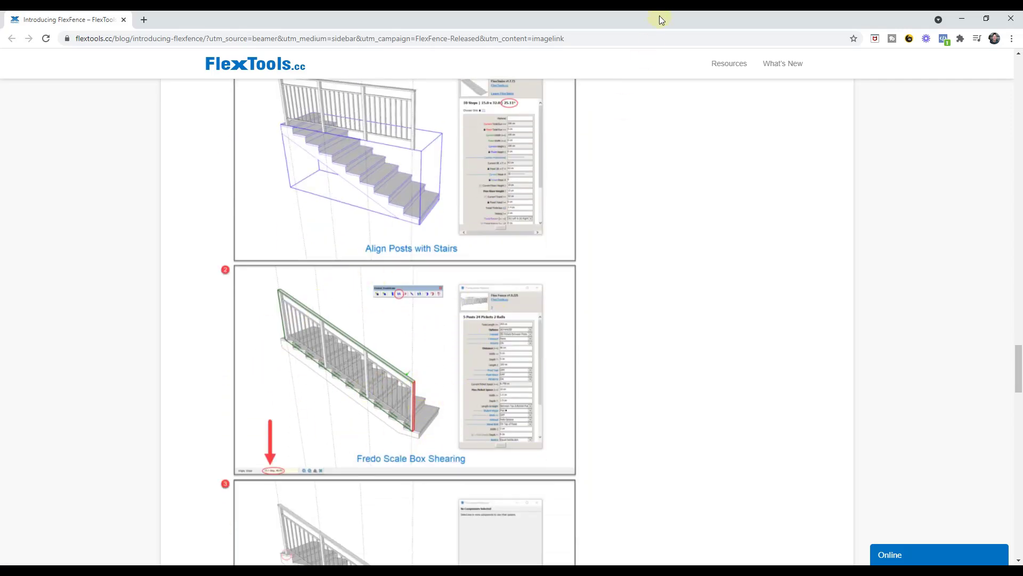
scroll(528, 235, up, 3)
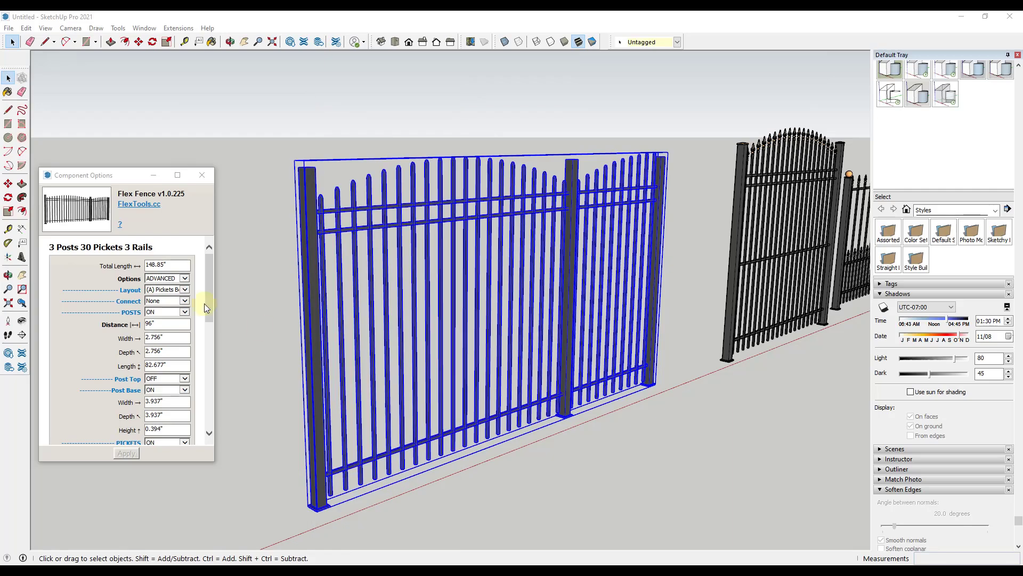
Step: Select the horizontal-rail FlexFence railing that stands above the stairs
scroll(285, 344, down, 5)
scroll(285, 343, down, 1)
scroll(746, 275, up, 3)
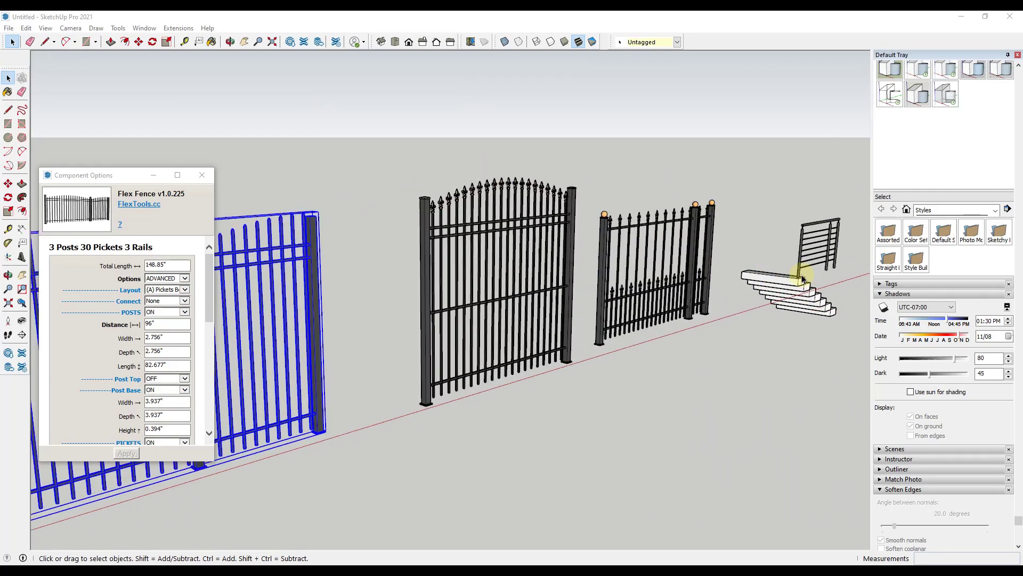
middle_drag(800, 277, 414, 267)
scroll(469, 265, down, 2)
scroll(797, 307, up, 5)
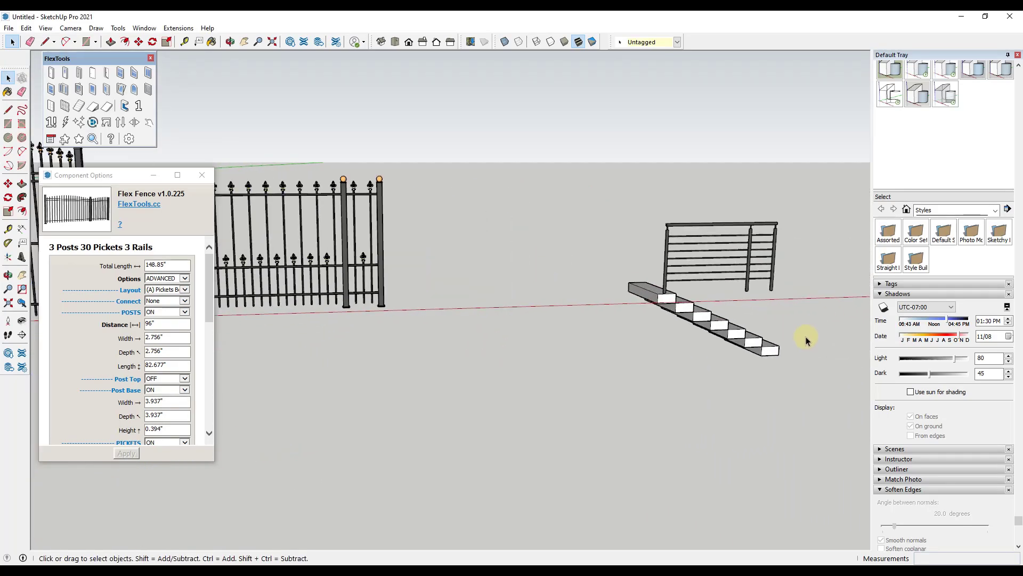
middle_drag(761, 348, 651, 286)
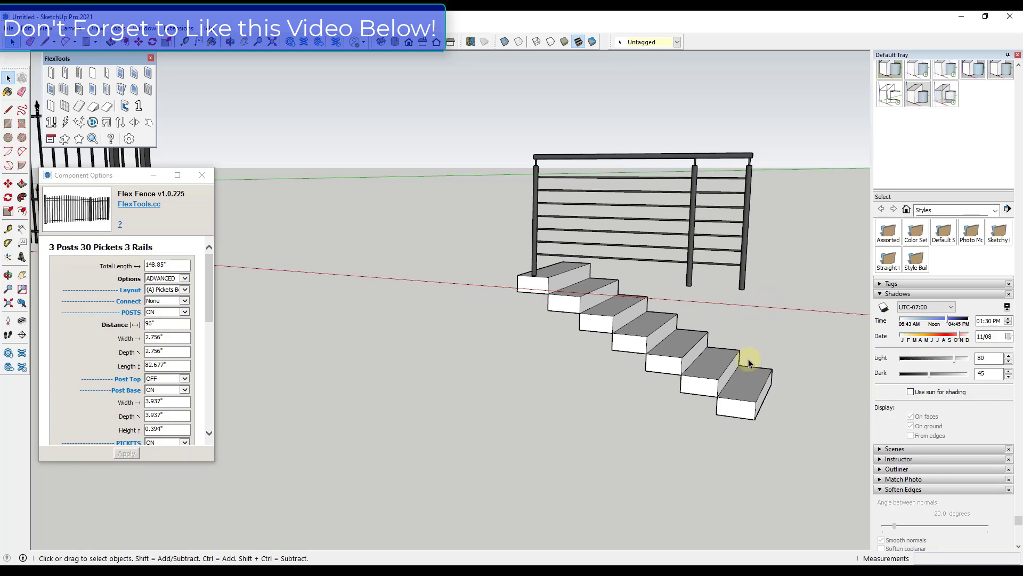
click(745, 234)
key(s)
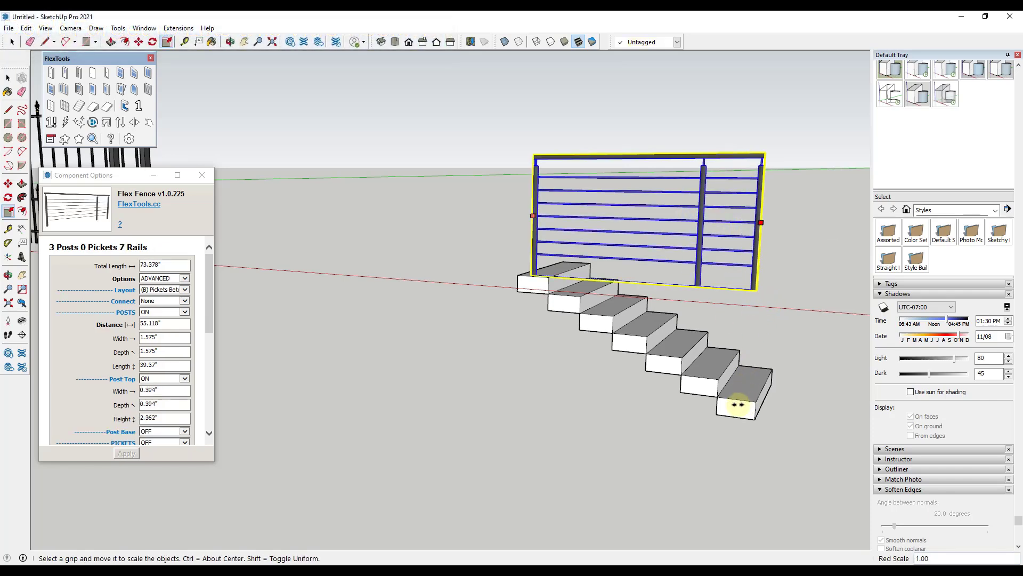
drag(738, 404, 737, 400)
key(space)
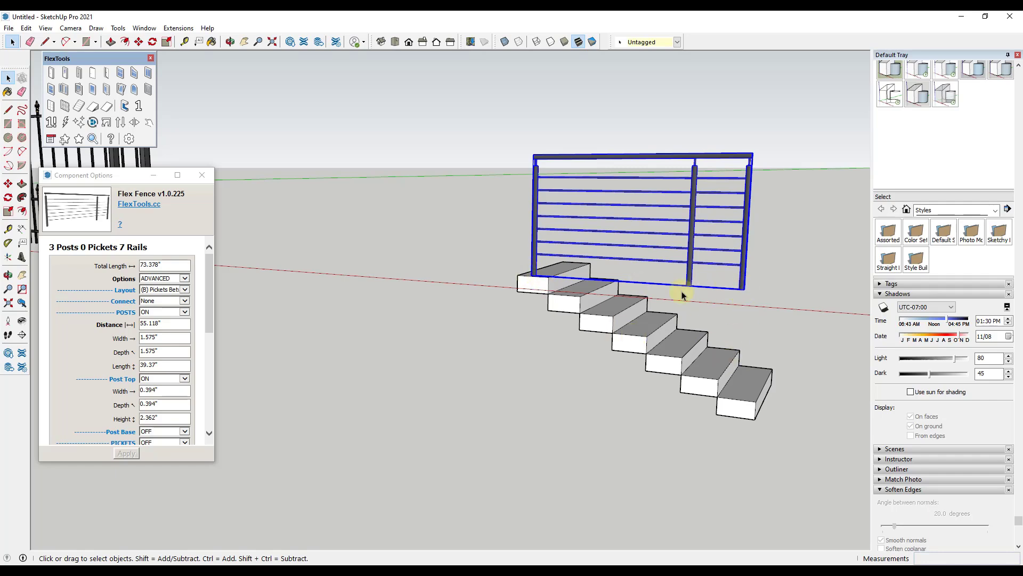
Step: Enter a new post distance for the stair railing
click(186, 323)
text(36)
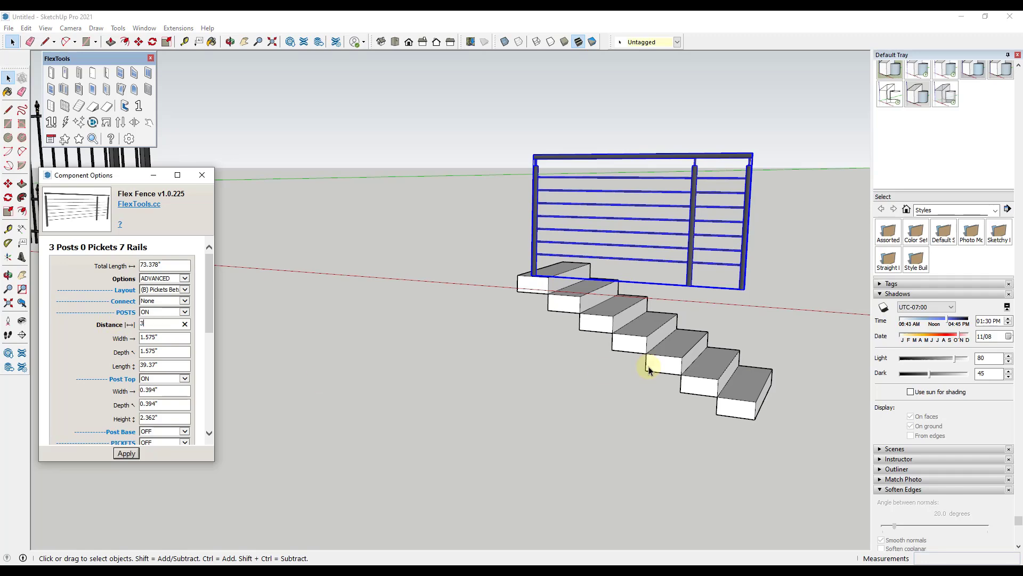
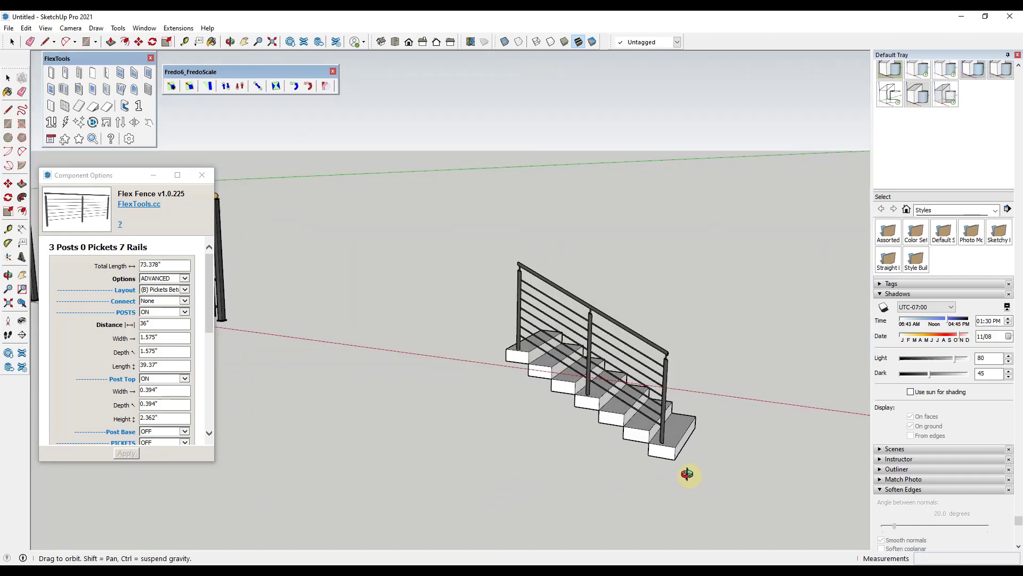
Step: Open the stair railing component for editing down to the geometry of the lowest post, at its slanted bottom edge
key(space)
click(502, 292)
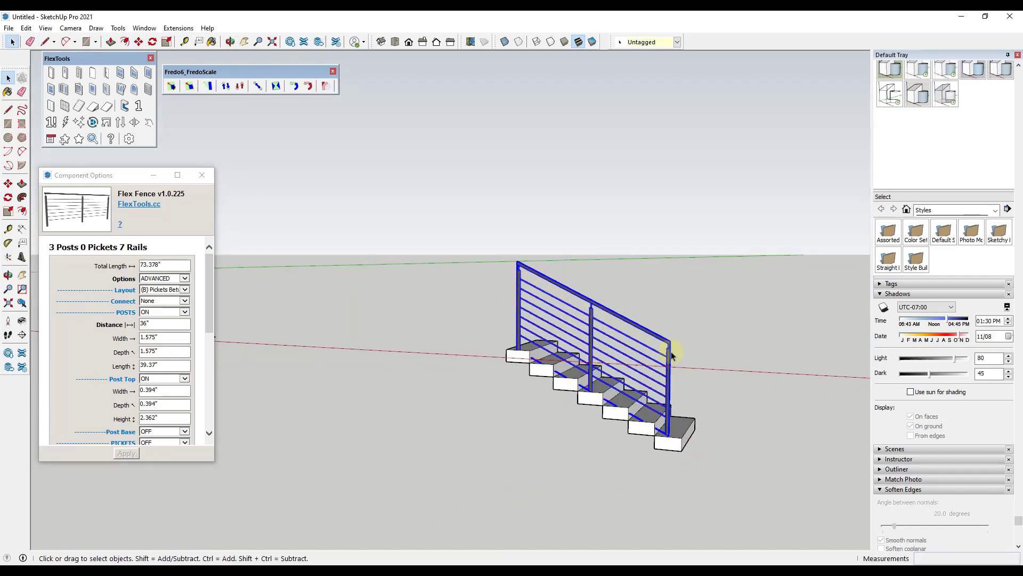
scroll(675, 443, up, 3)
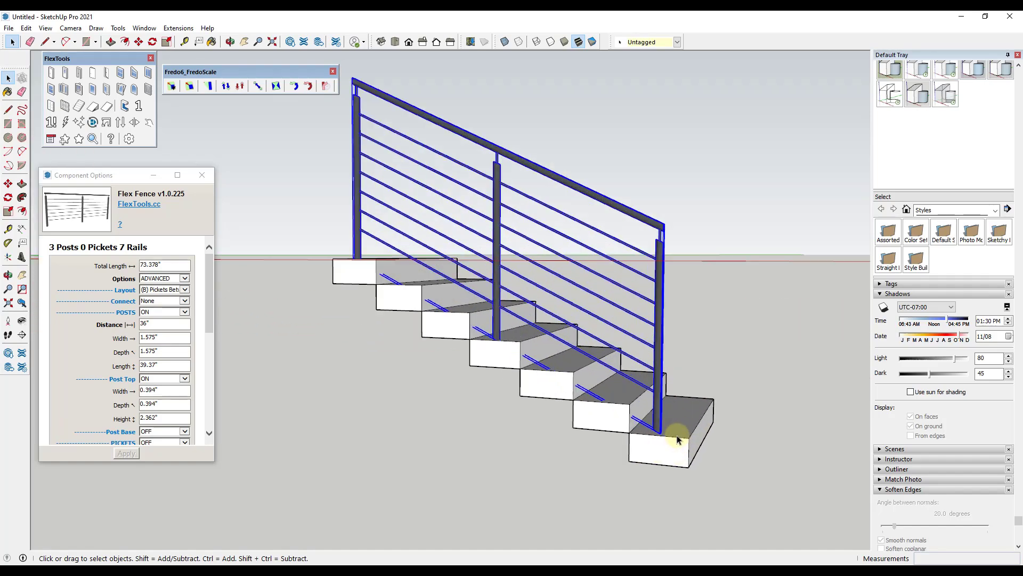
scroll(656, 429, up, 1)
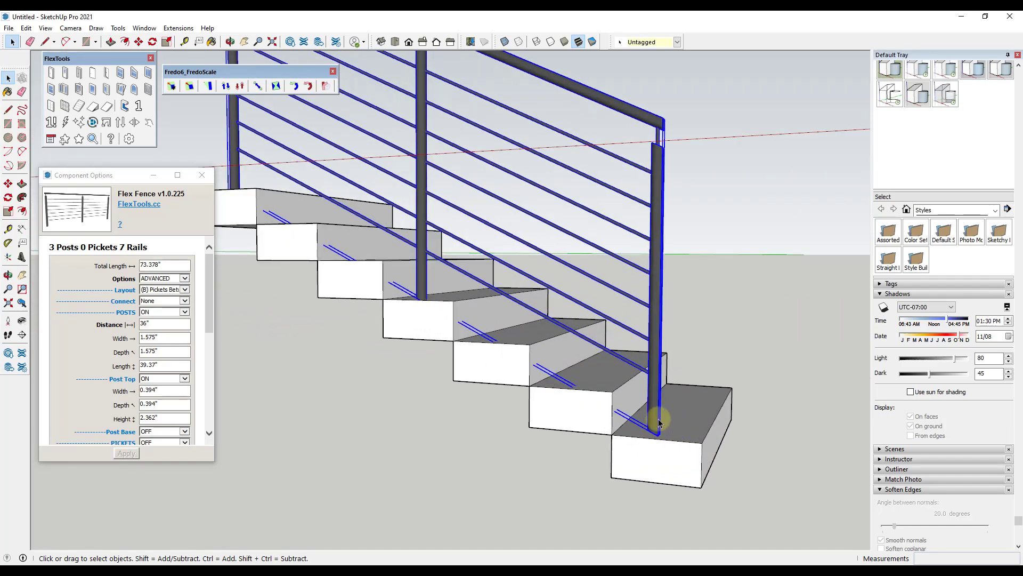
scroll(659, 423, down, 2)
scroll(670, 426, up, 5)
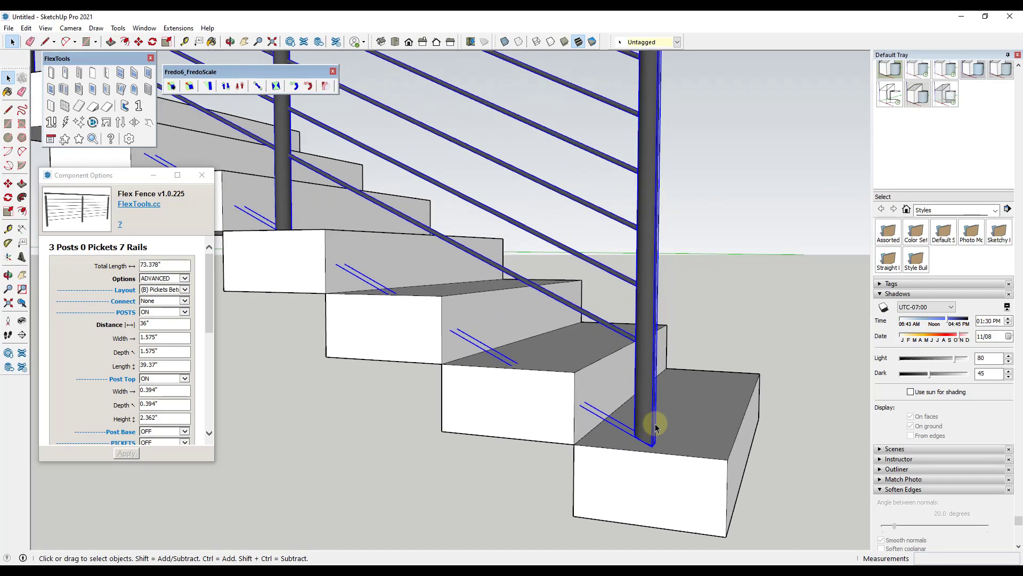
scroll(648, 437, down, 3)
scroll(645, 435, up, 2)
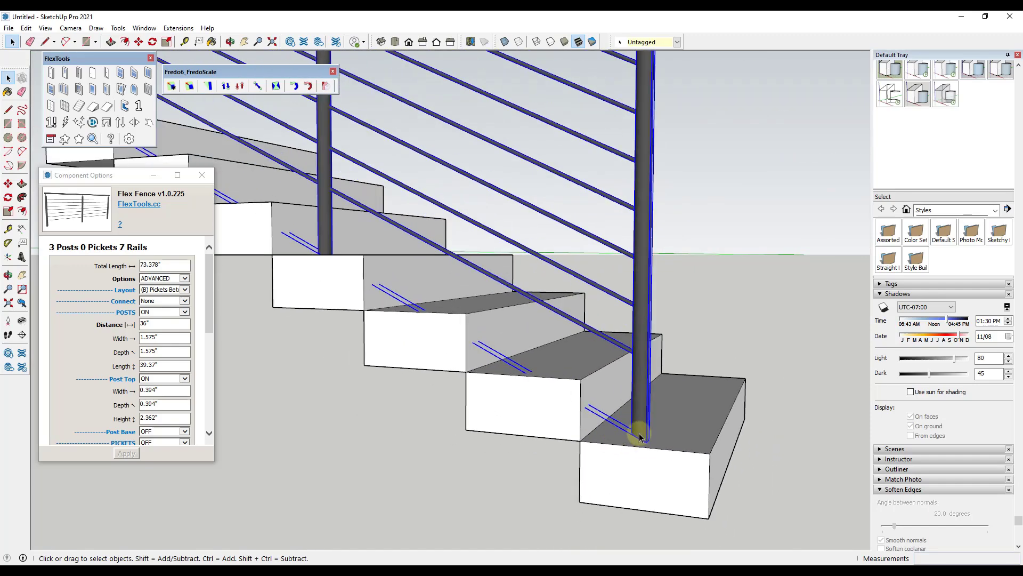
double_click(644, 434)
click(644, 436)
key(Escape)
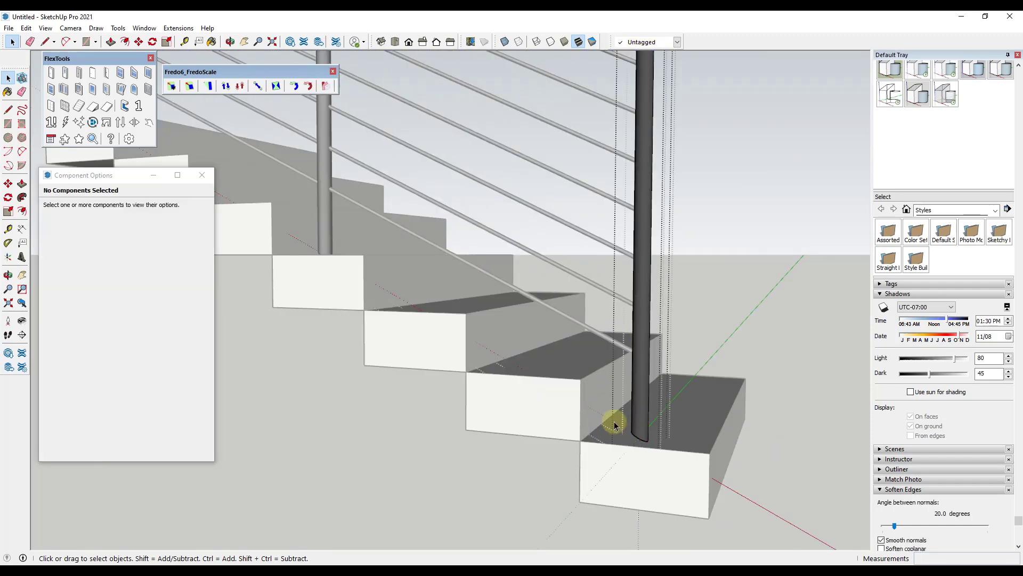
Step: Try to rotate the lowest post's slanted bottom edge so it lies level with the stair tread
scroll(642, 429, up, 3)
key(q)
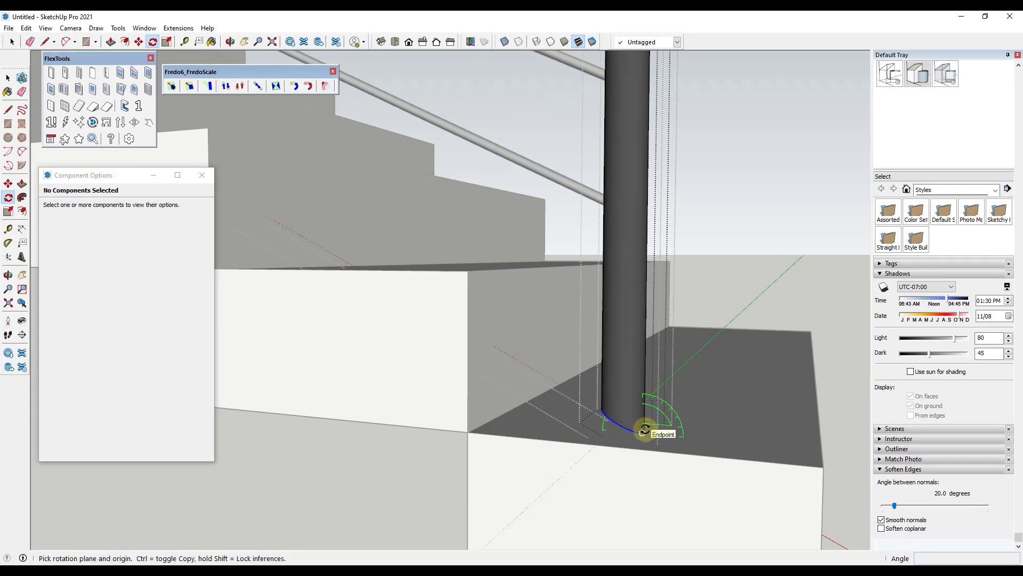
click(643, 431)
click(601, 410)
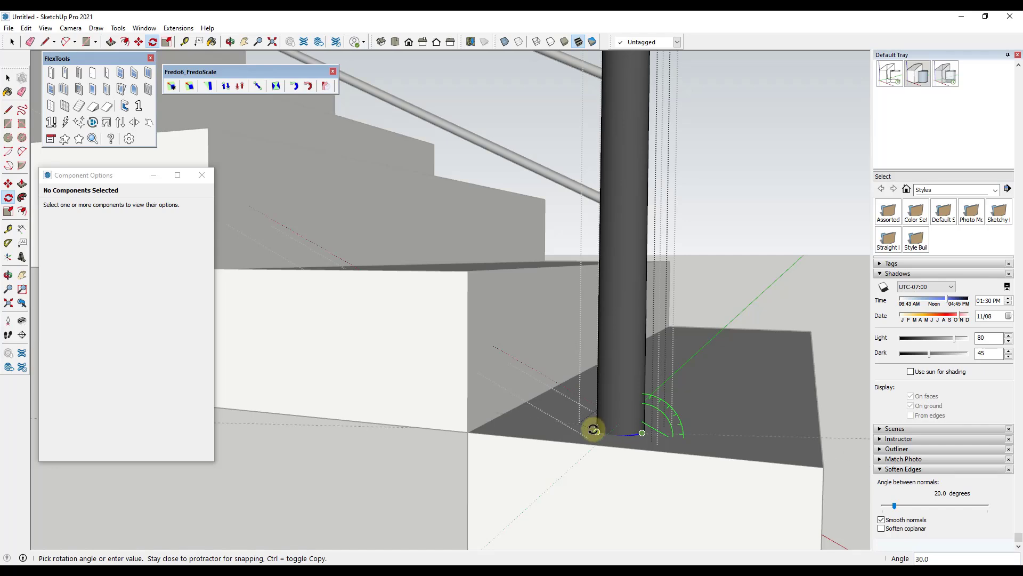
scroll(613, 429, down, 3)
key(space)
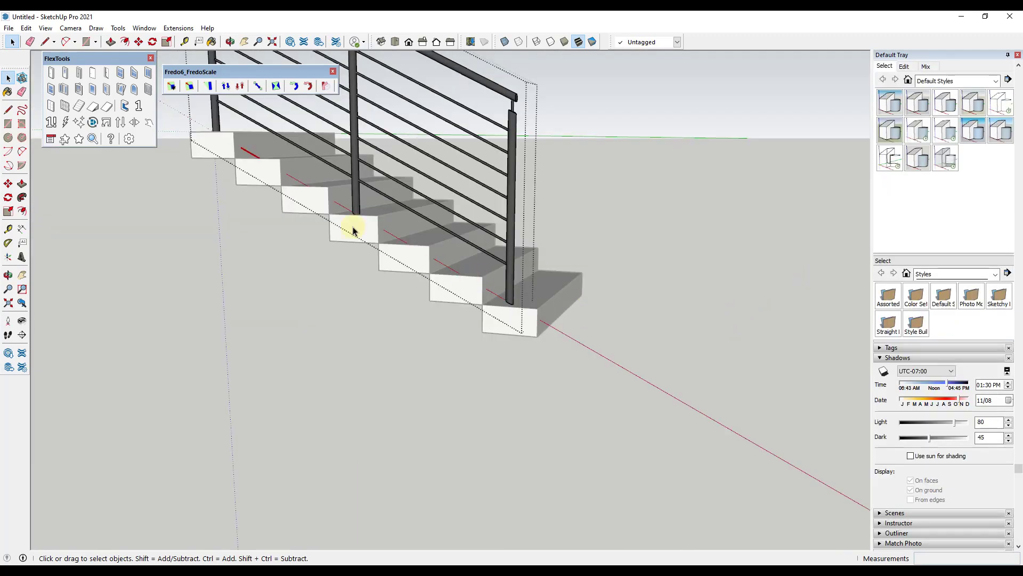
Step: Leave the railing component and examine how the slanted post bases meet the stair treads
scroll(442, 238, up, 2)
scroll(590, 354, up, 5)
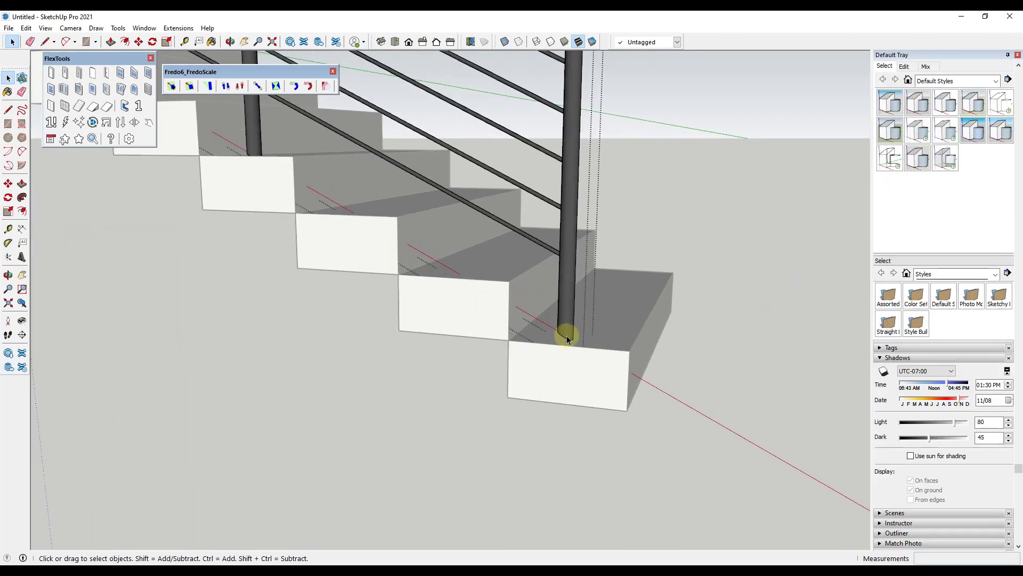
scroll(570, 340, down, 10)
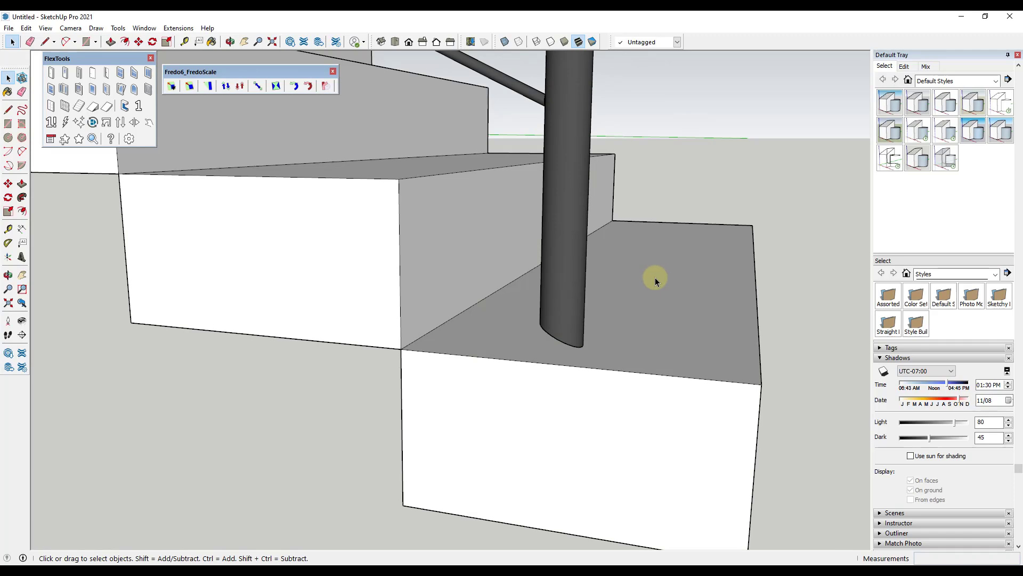
scroll(469, 247, up, 2)
scroll(468, 247, down, 6)
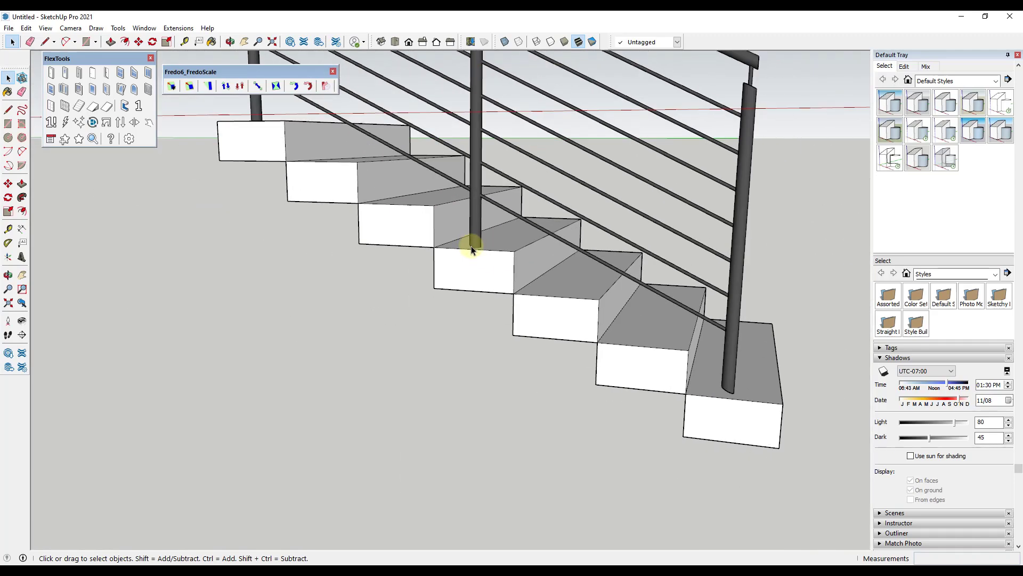
scroll(605, 288, up, 6)
scroll(605, 288, down, 1)
Step: Move the whole stair railing straight down about 3/4" so the slanted post bases sink into the treads
click(606, 285)
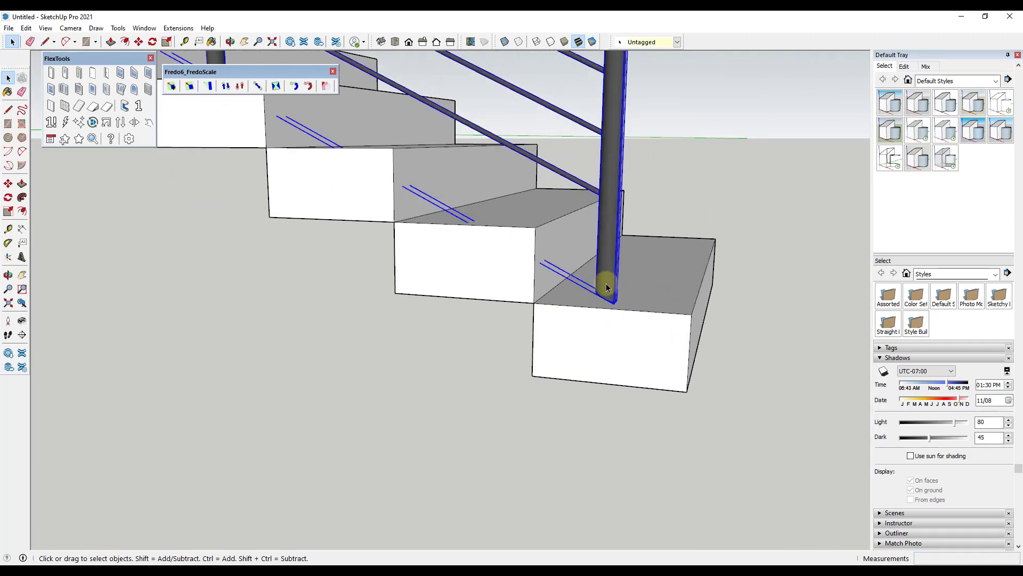
scroll(606, 288, up, 4)
key(m)
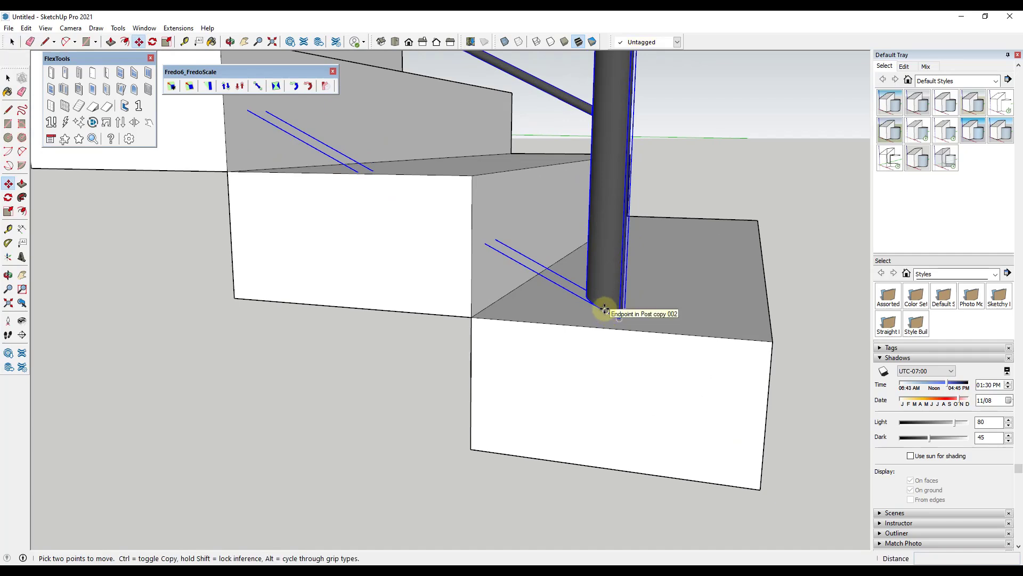
click(606, 309)
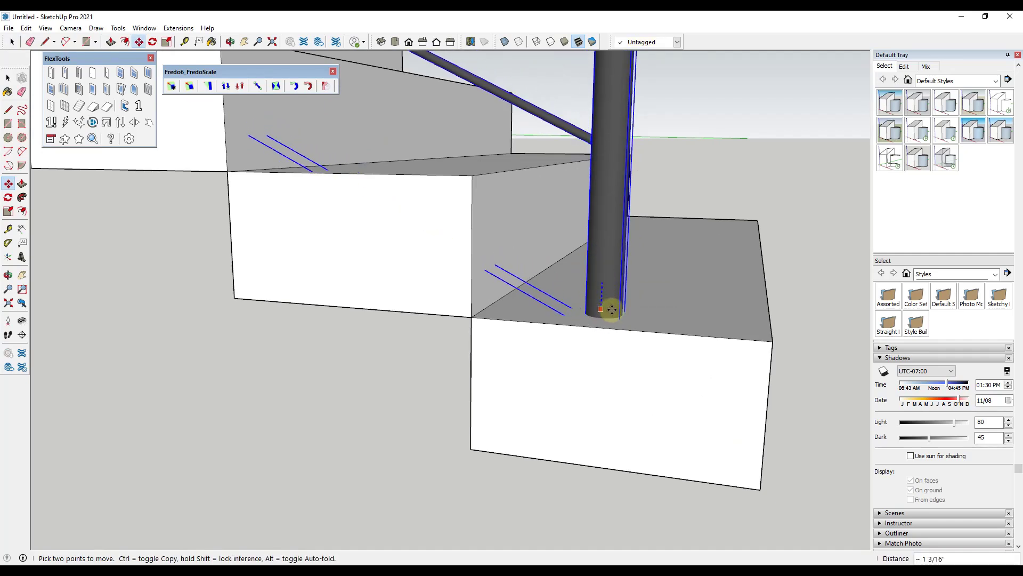
click(781, 314)
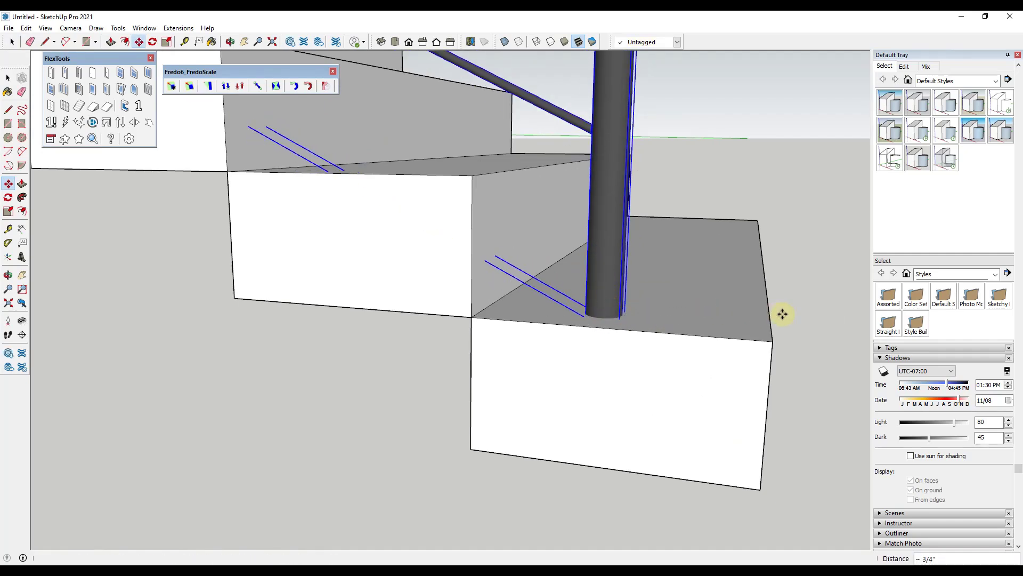
scroll(727, 331, down, 5)
scroll(522, 235, down, 10)
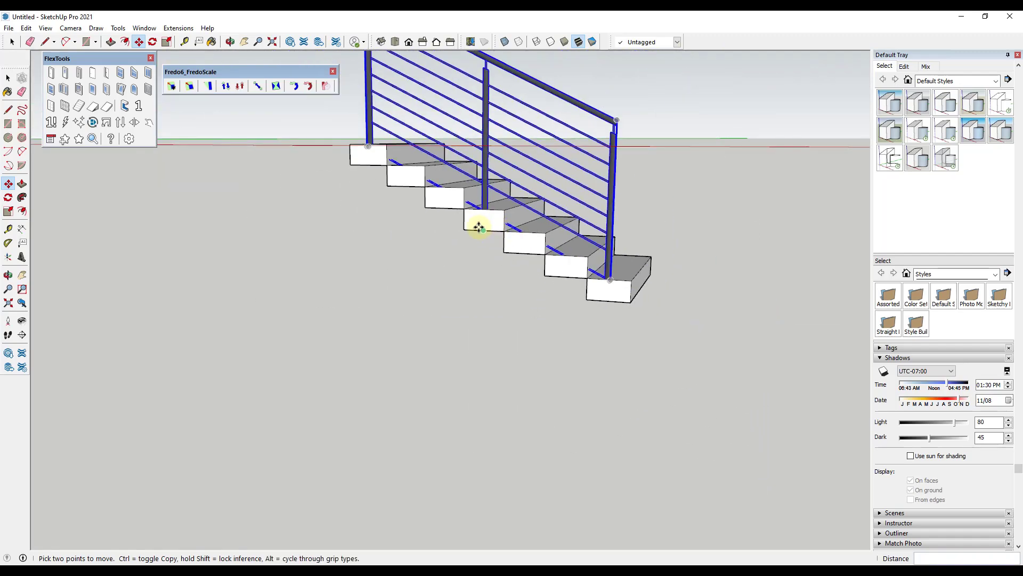
key(space)
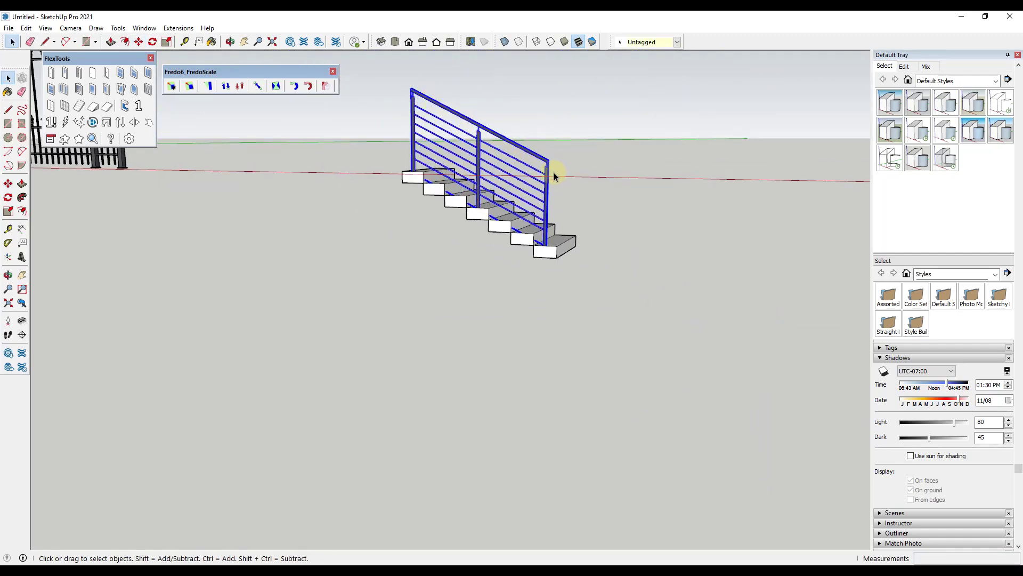